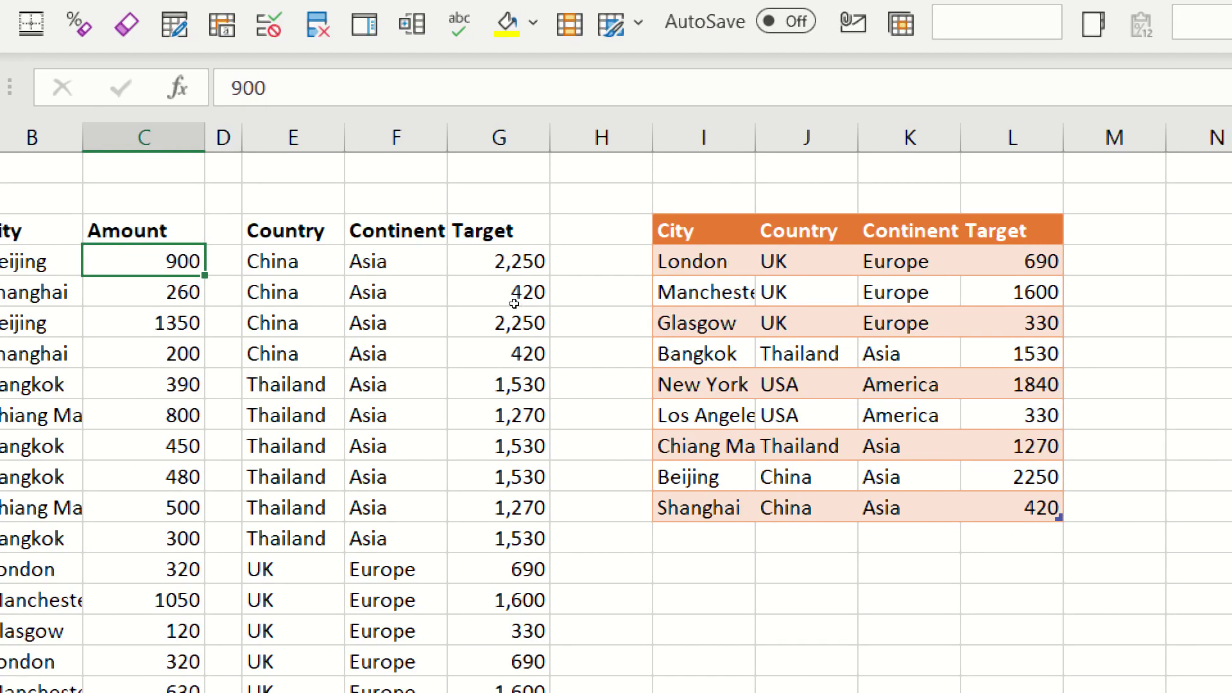
Review the lookup table values and the Country, Continent and Target lookup formulas in E4:G4
{"action": "key", "text": "ctrl+Right"}
{"action": "key", "text": "ctrl+Right"}
{"action": "key", "text": "ctrl+Right"}
{"action": "key", "text": "Right"}
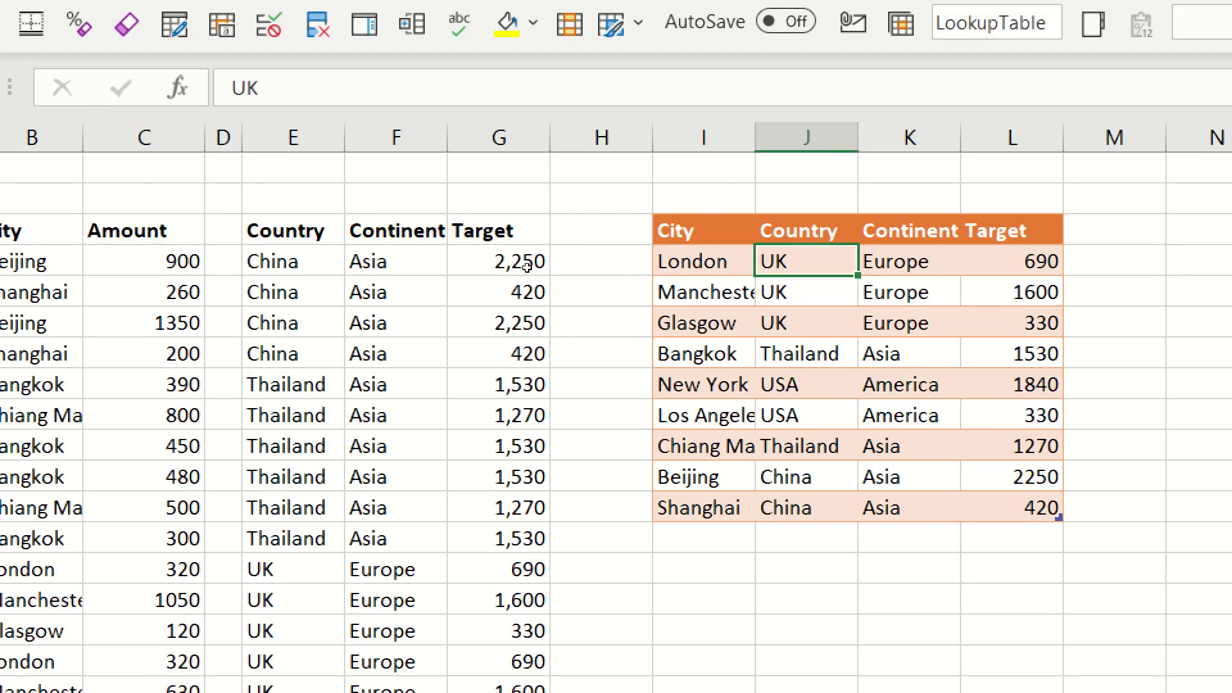
{"action": "key", "text": "Right"}
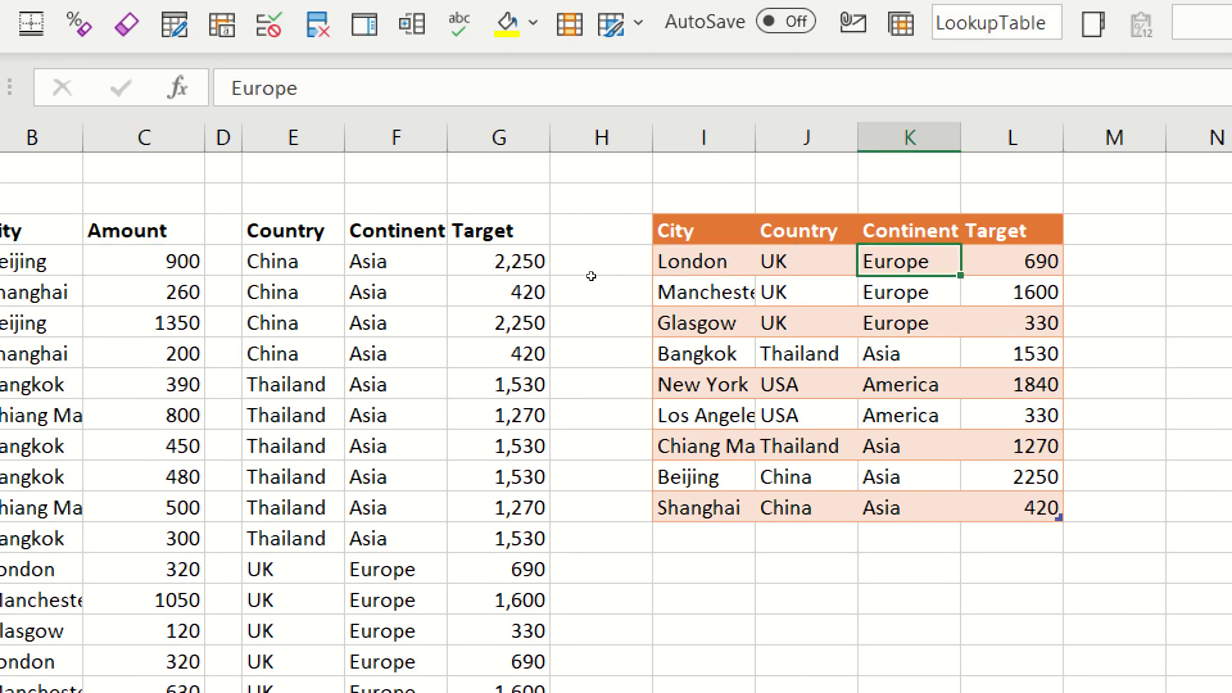
{"action": "key", "text": "Right"}
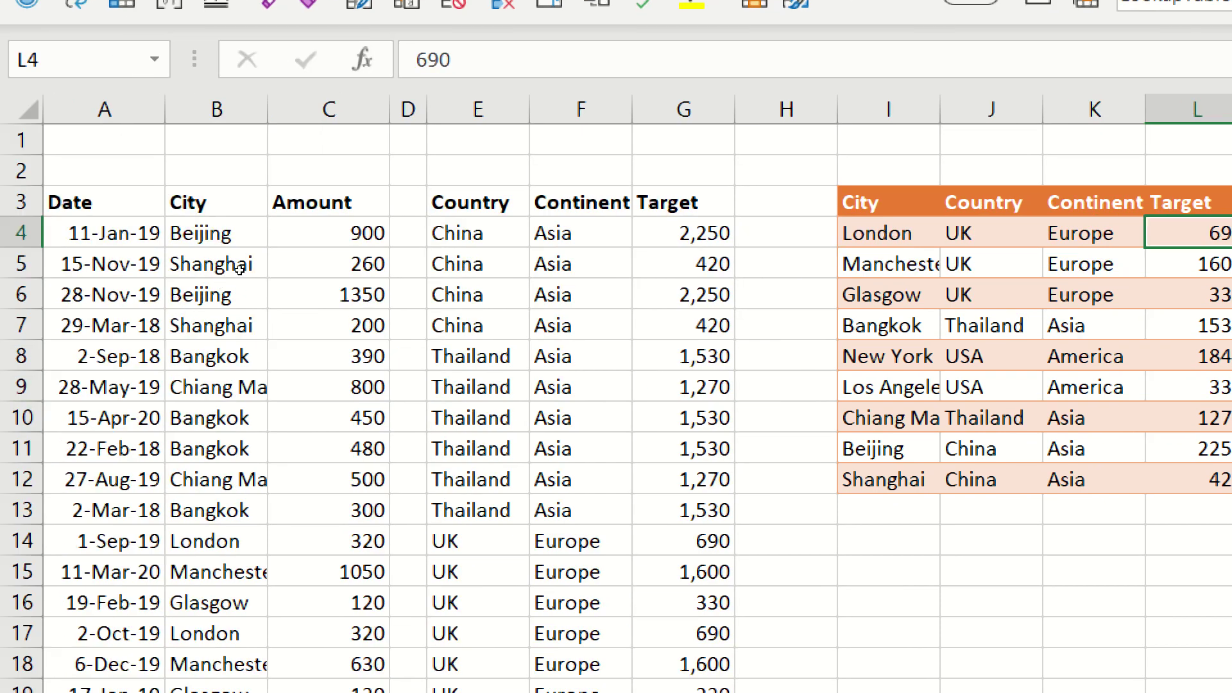
{"action": "key", "text": "ctrl+Left"}
{"action": "key", "text": "ctrl+Left"}
{"action": "key", "text": "ctrl+Left"}
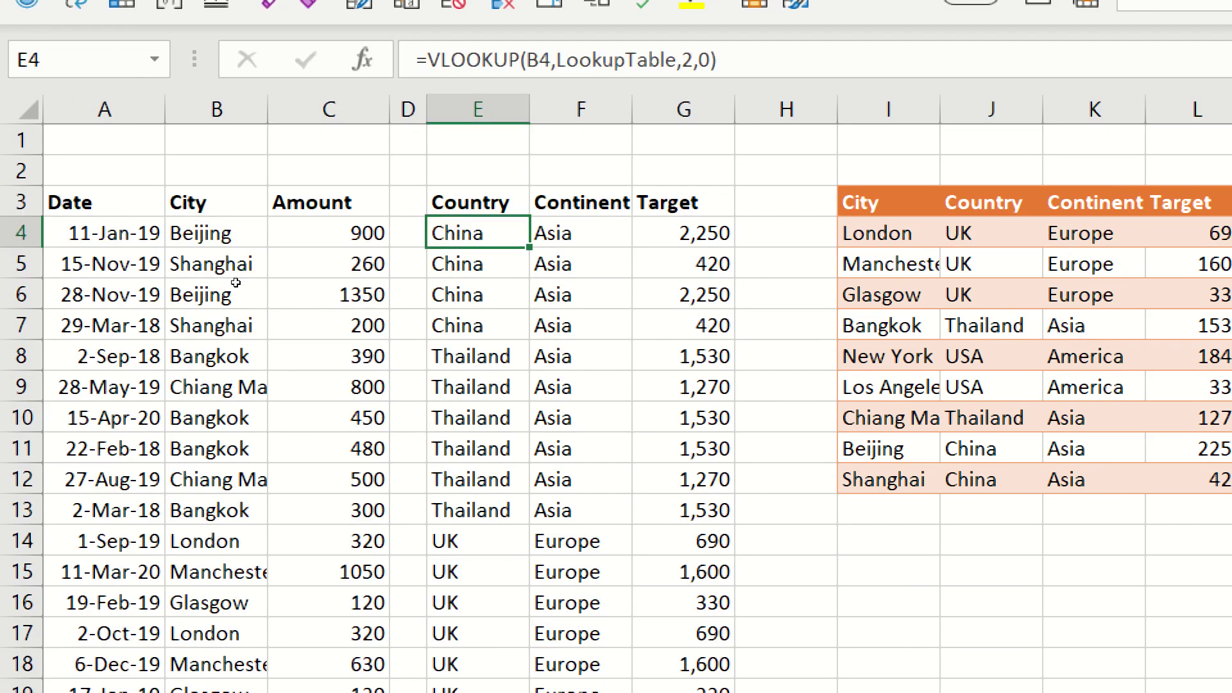
{"action": "key", "text": "Right"}
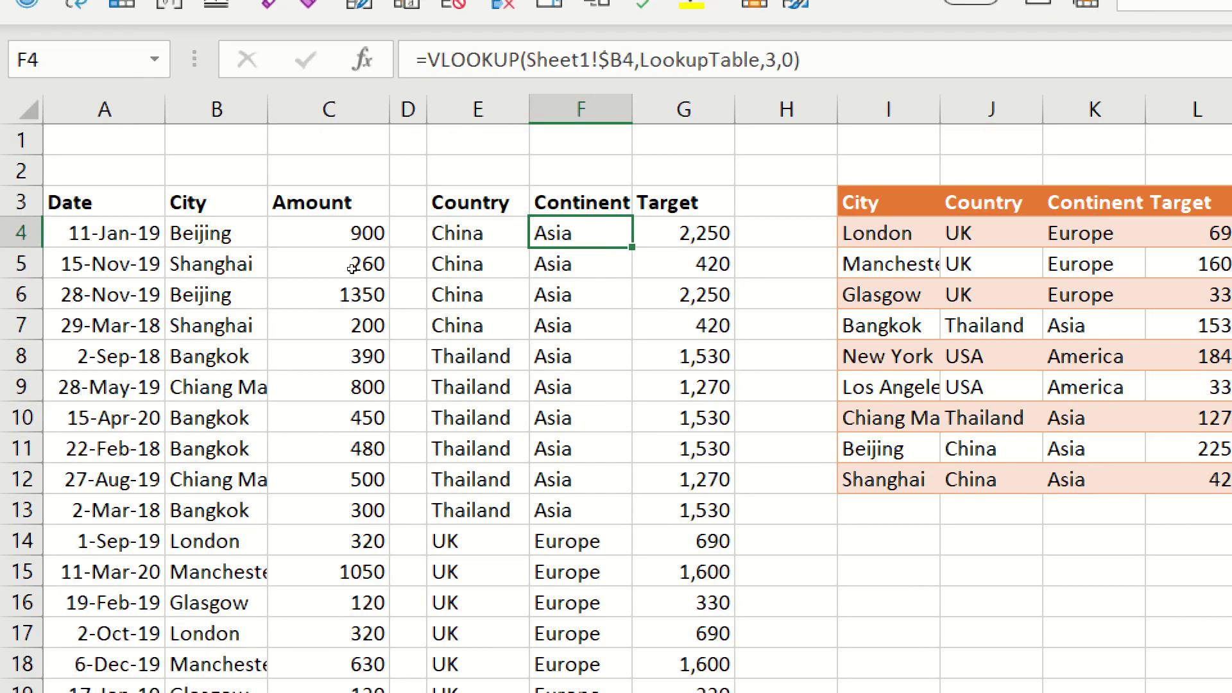
{"action": "key", "text": "Right"}
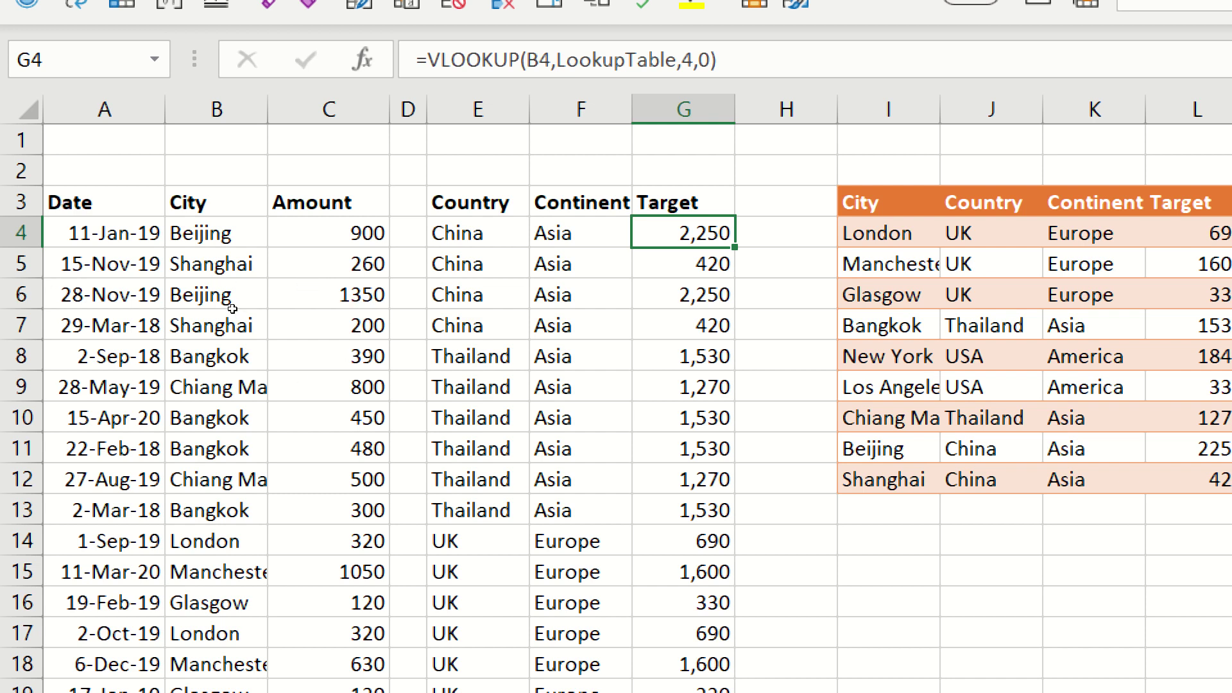
{"action": "key", "text": "ctrl+Home"}
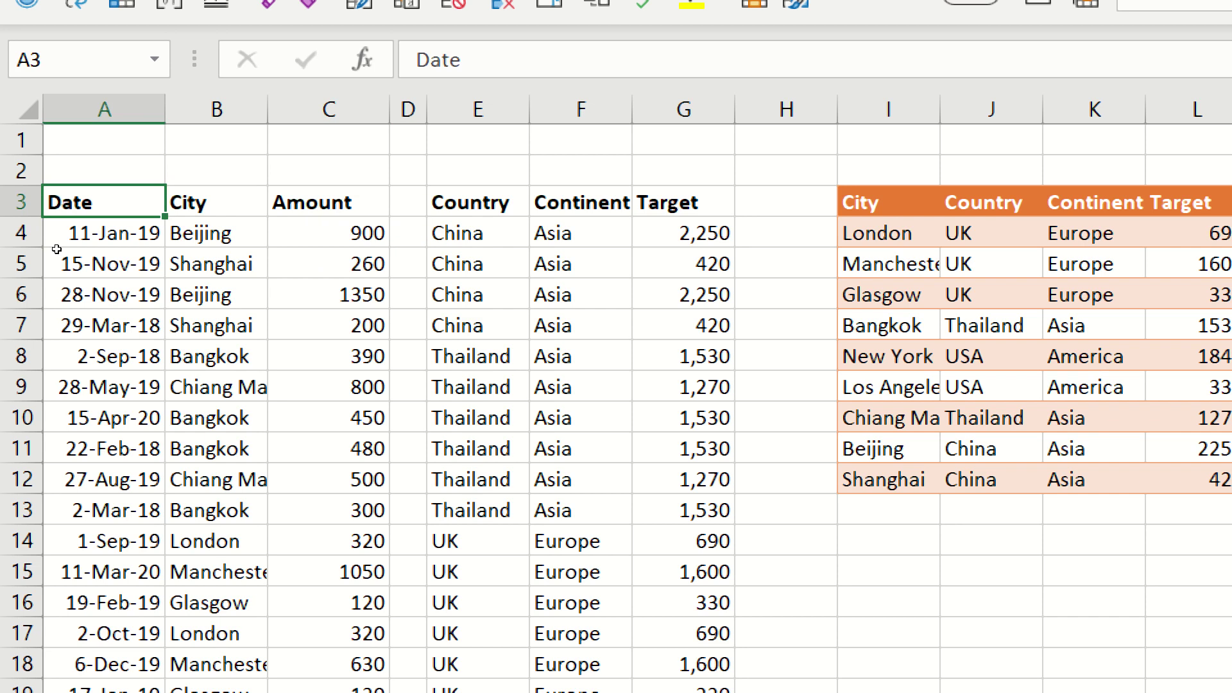
Convert the Date, City and Amount range A3:C23 into a table with headers
{"action": "key", "text": "ctrl+shift+Down"}
{"action": "key", "text": "ctrl+shift+Right"}
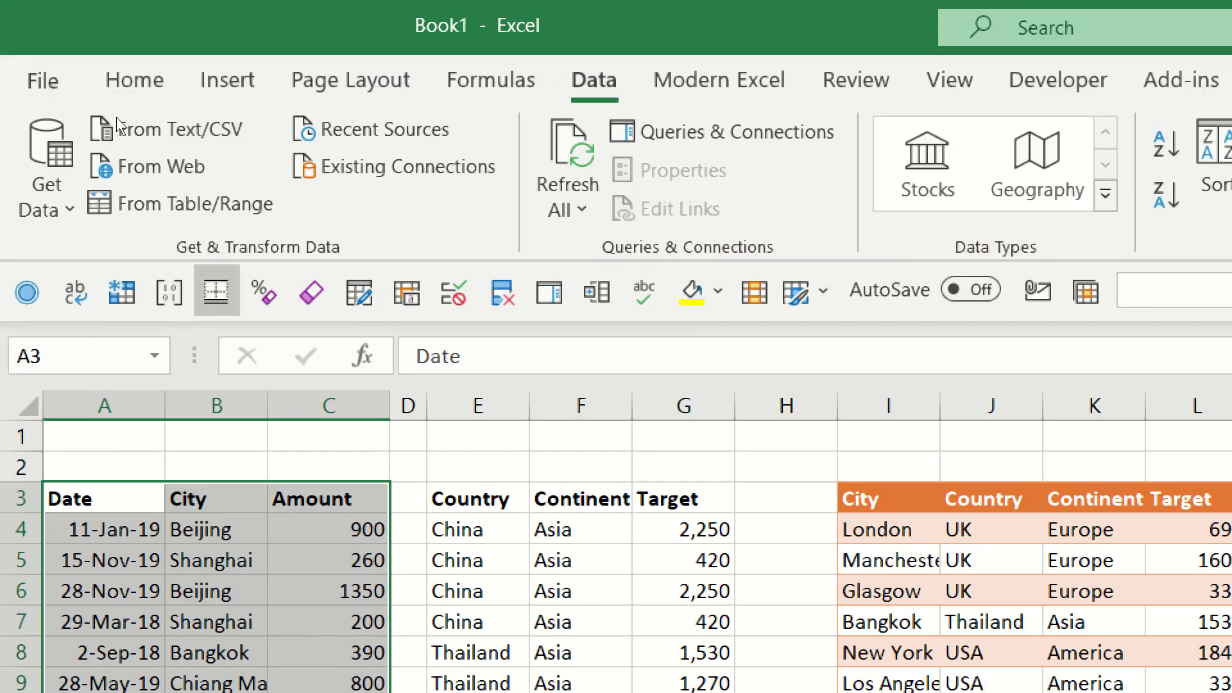
{"action": "key", "text": "alt+n"}
{"action": "key", "text": "t"}
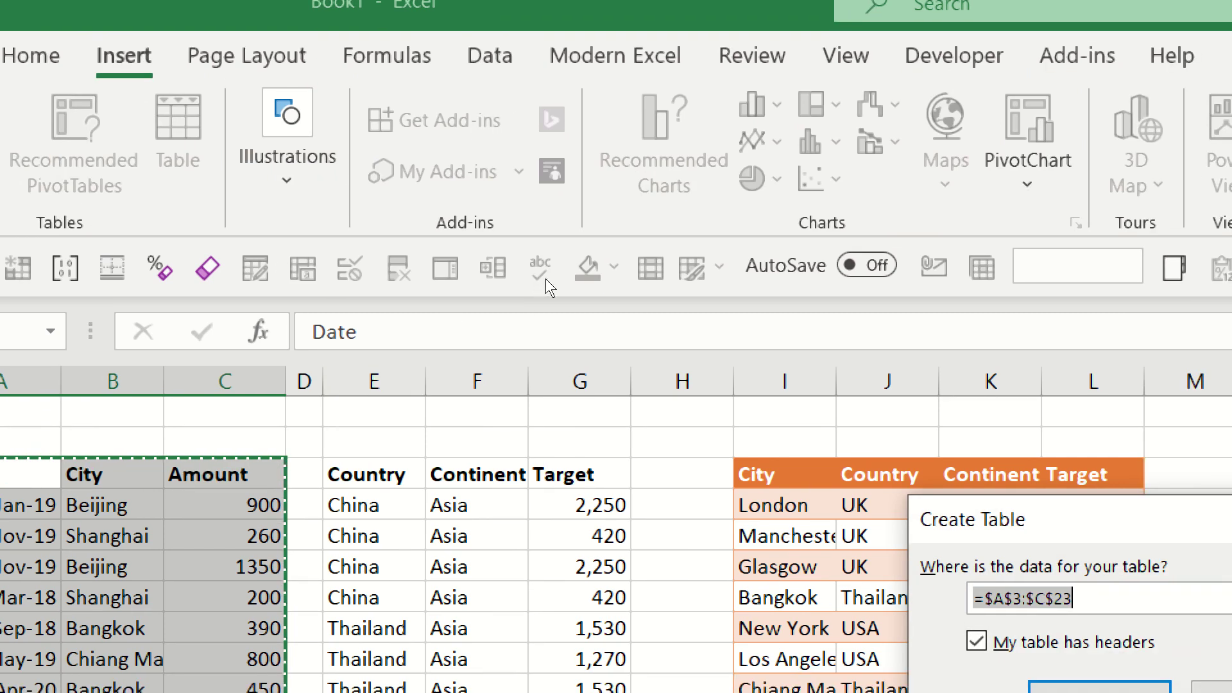
{"action": "key", "text": "Return"}
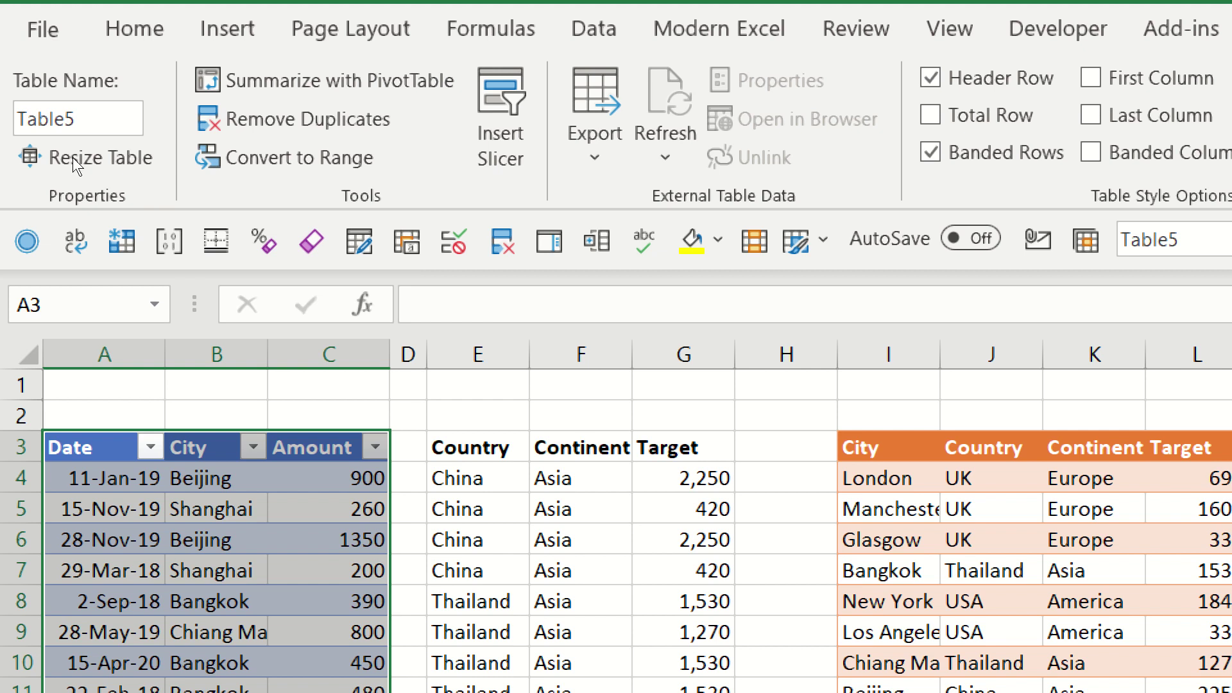
Rename the table from Table5 to ByDate
{"action": "left_click", "coordinate": [44, 88]}
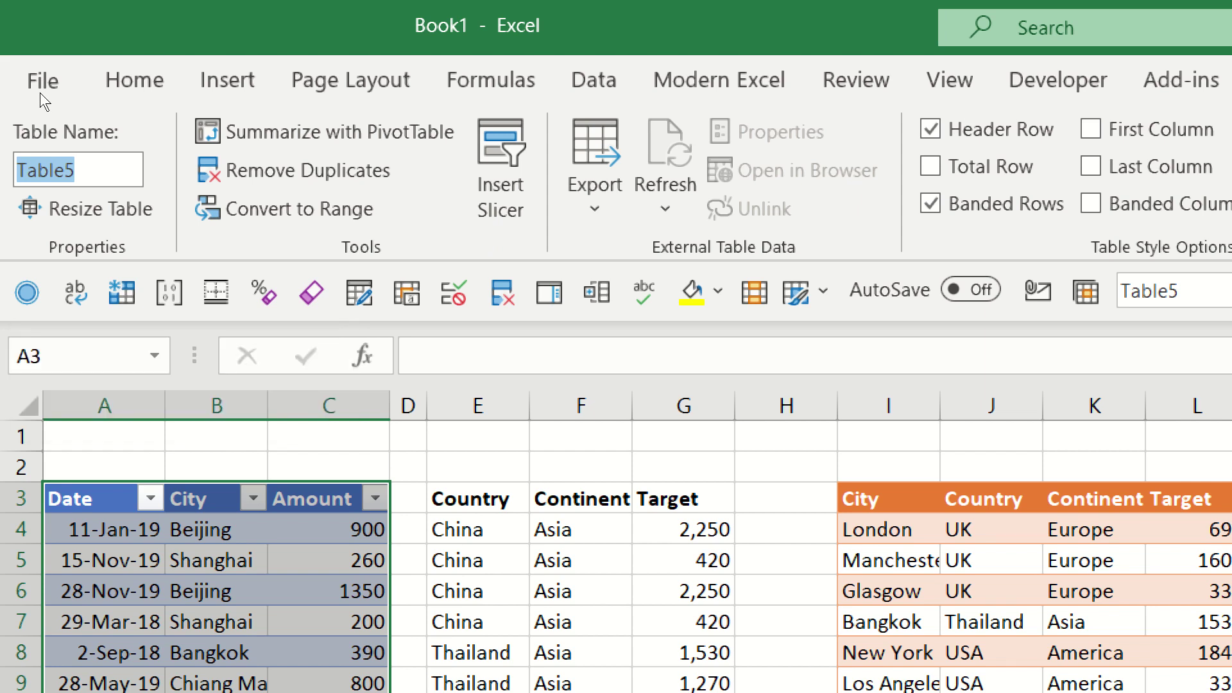
{"action": "type", "text": "ByDate"}
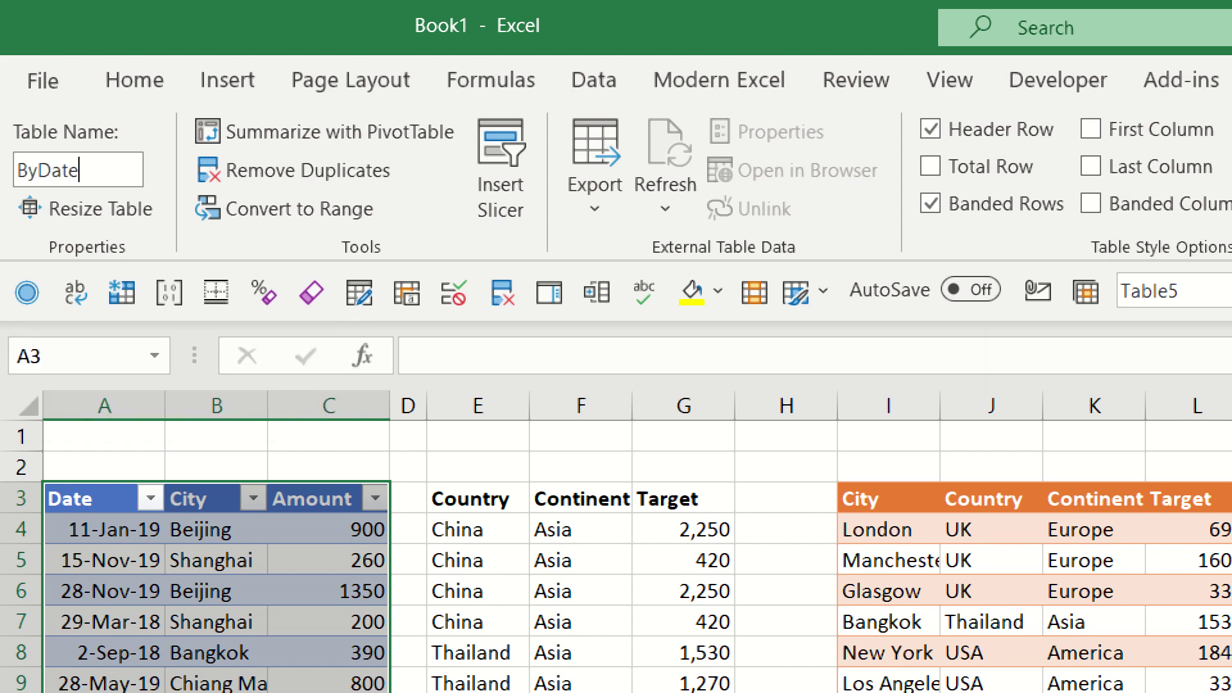
{"action": "key", "text": "Return"}
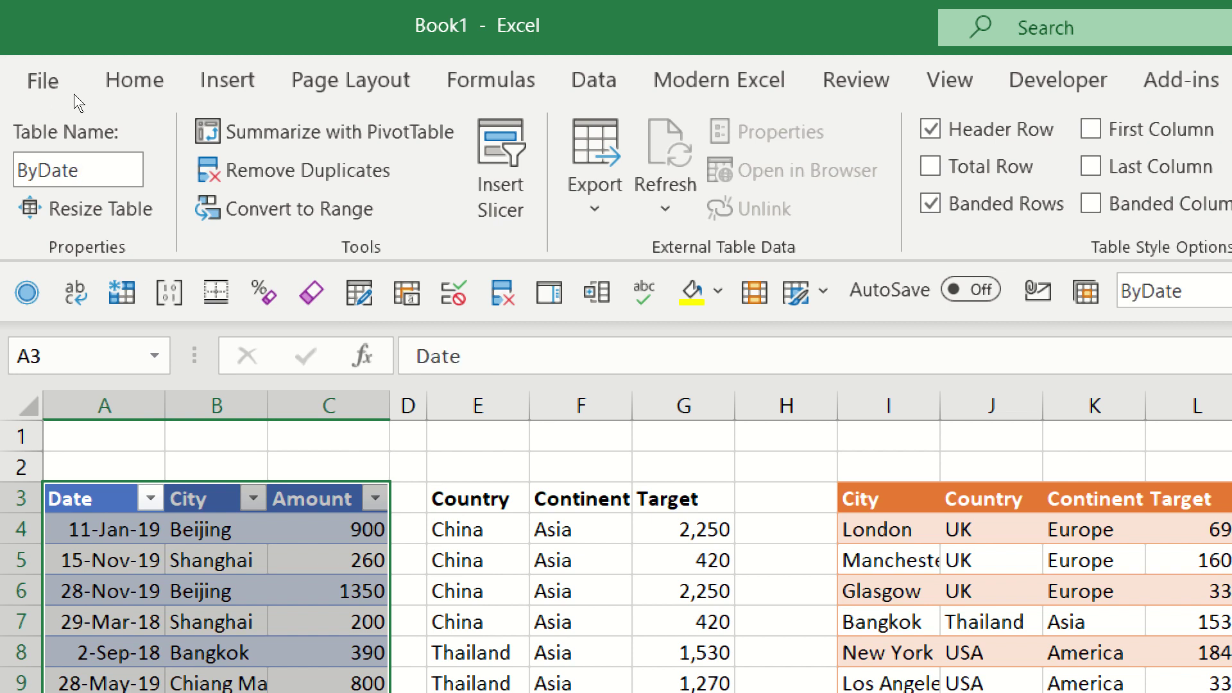
{"action": "key", "text": "Down"}
{"action": "key", "text": "Down"}
{"action": "key", "text": "Right"}
{"action": "key", "text": "Right"}
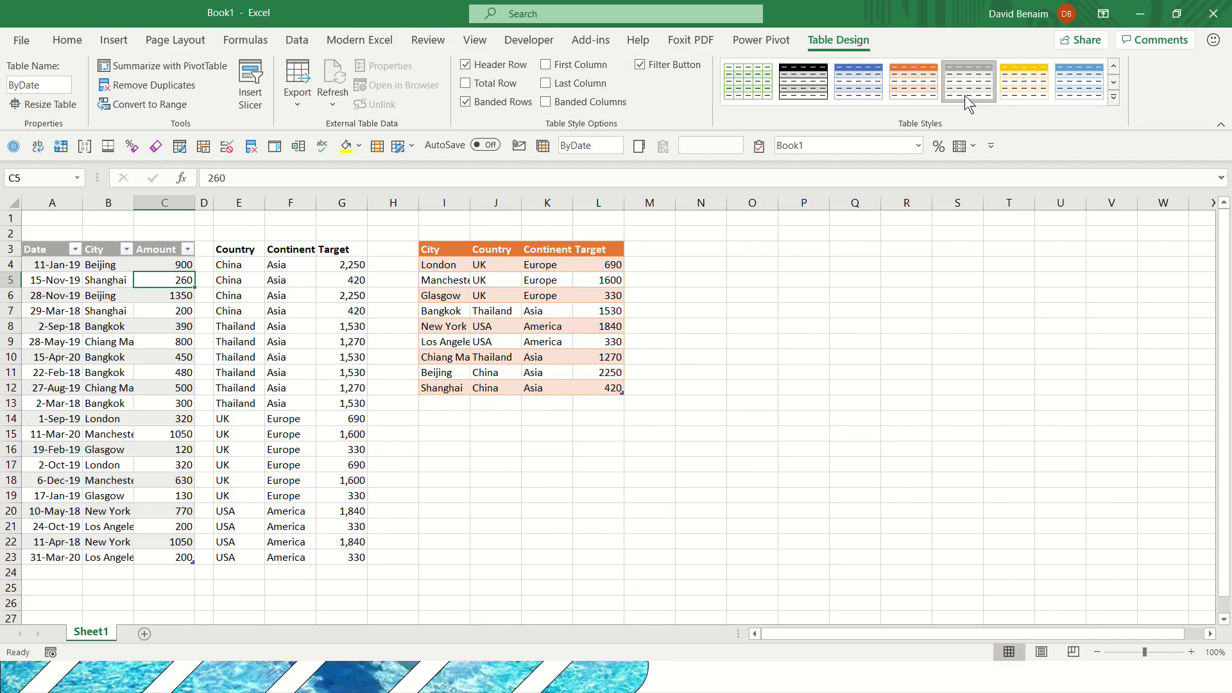
Apply Blue, Table Style Medium 6 to ByDate and relate ByDate City to LookupTable City
{"action": "left_click", "coordinate": [1072, 85]}
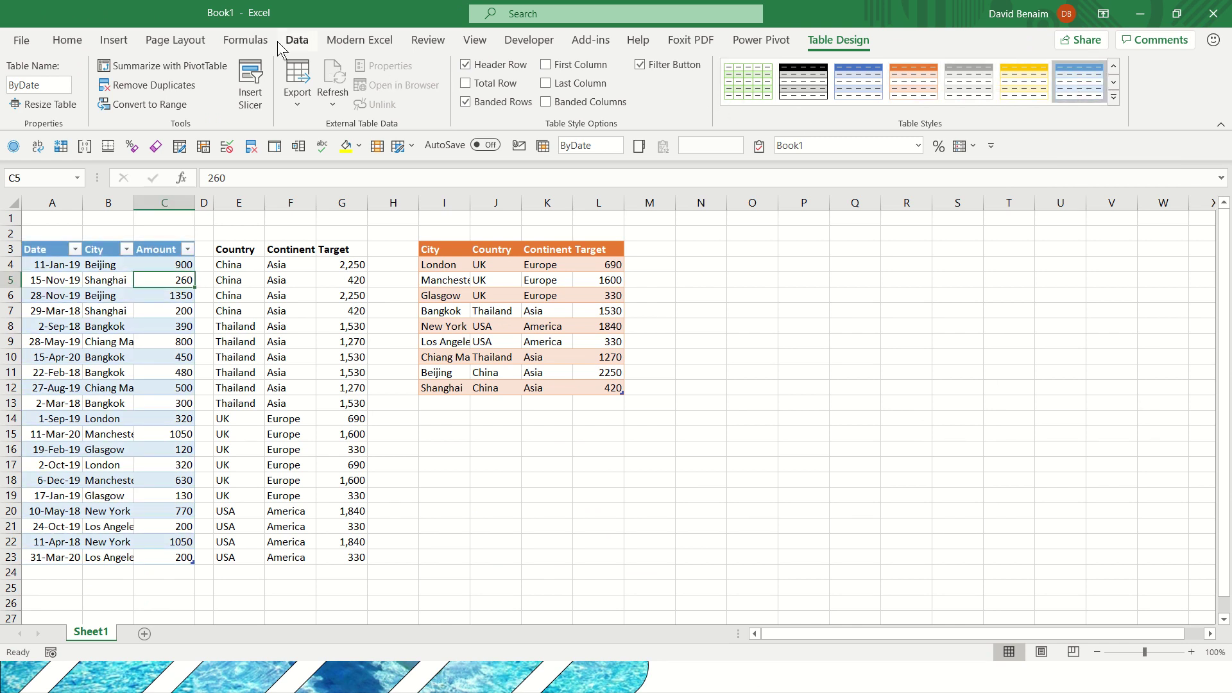
{"action": "left_click", "coordinate": [297, 42]}
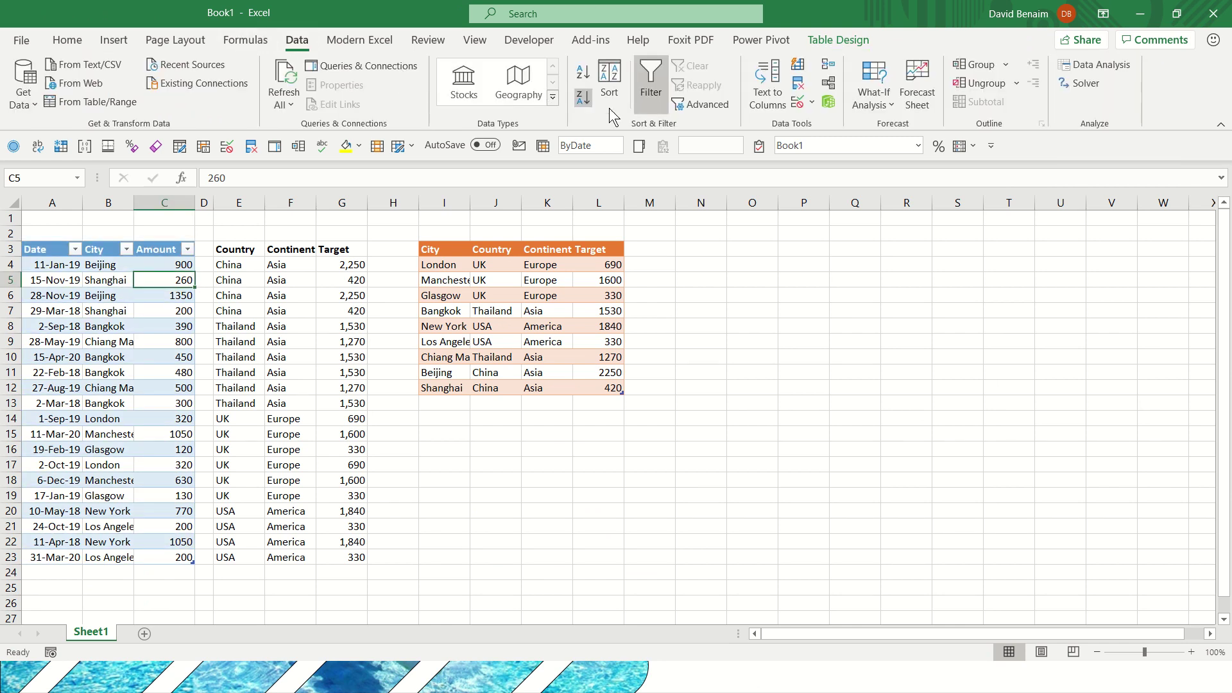
{"action": "left_click", "coordinate": [830, 86]}
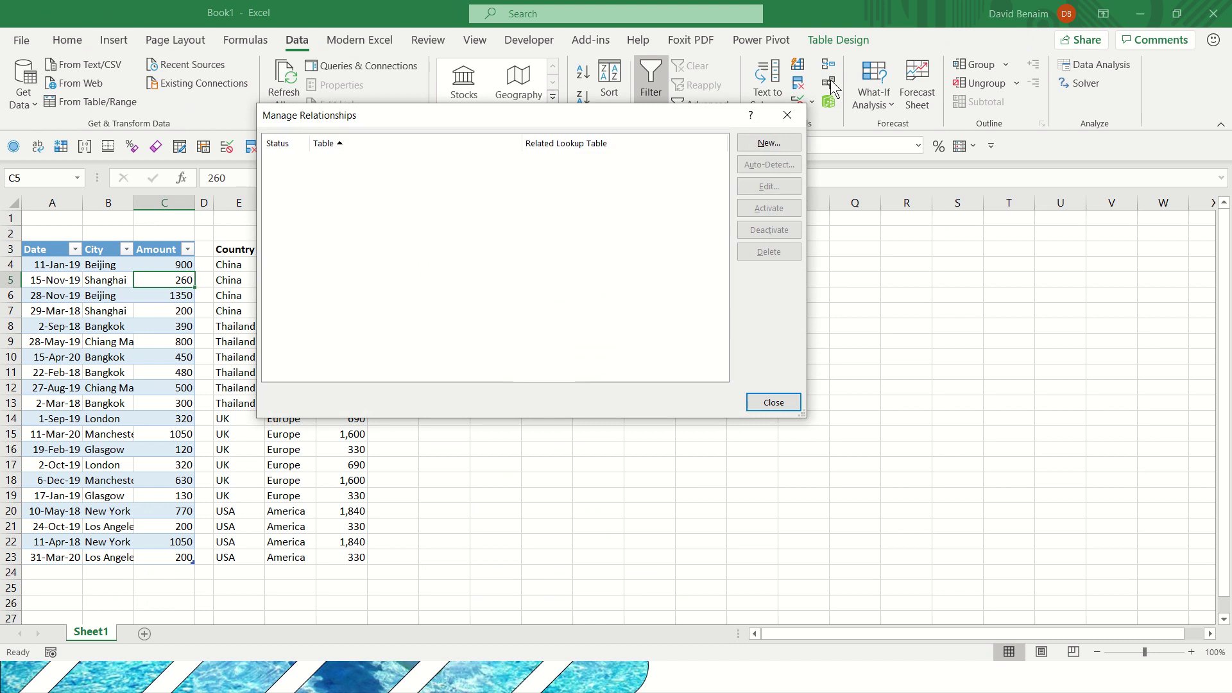
{"action": "left_click", "coordinate": [767, 144]}
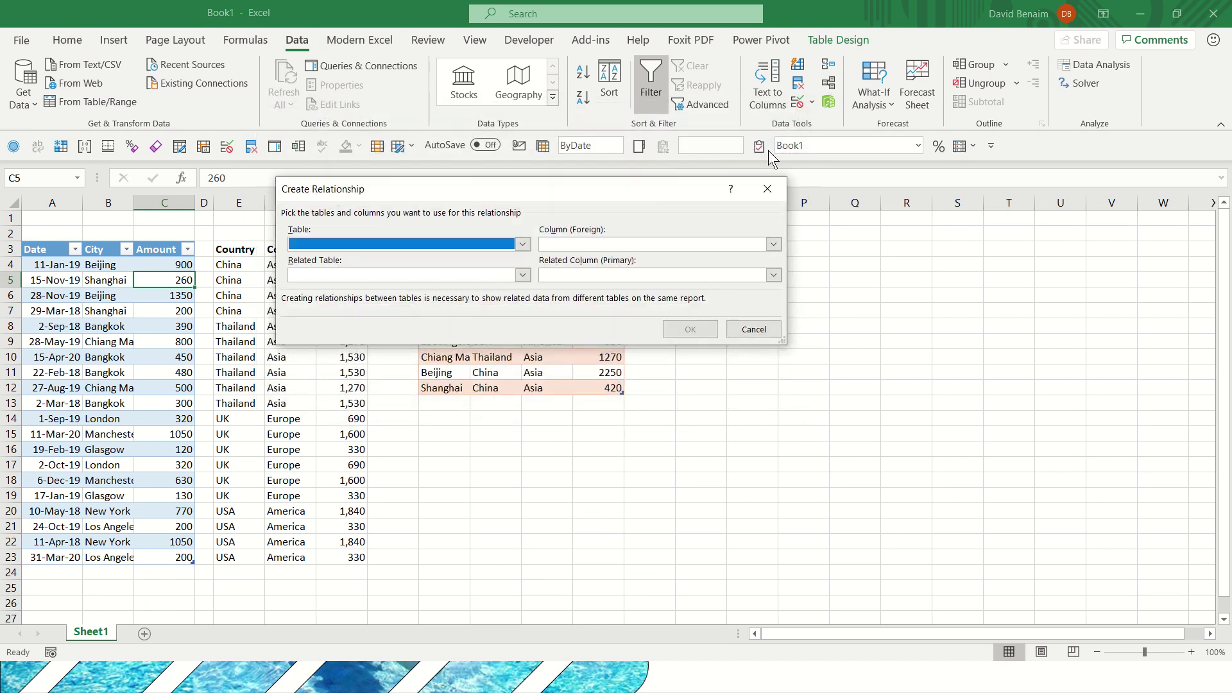
{"action": "left_click", "coordinate": [475, 248]}
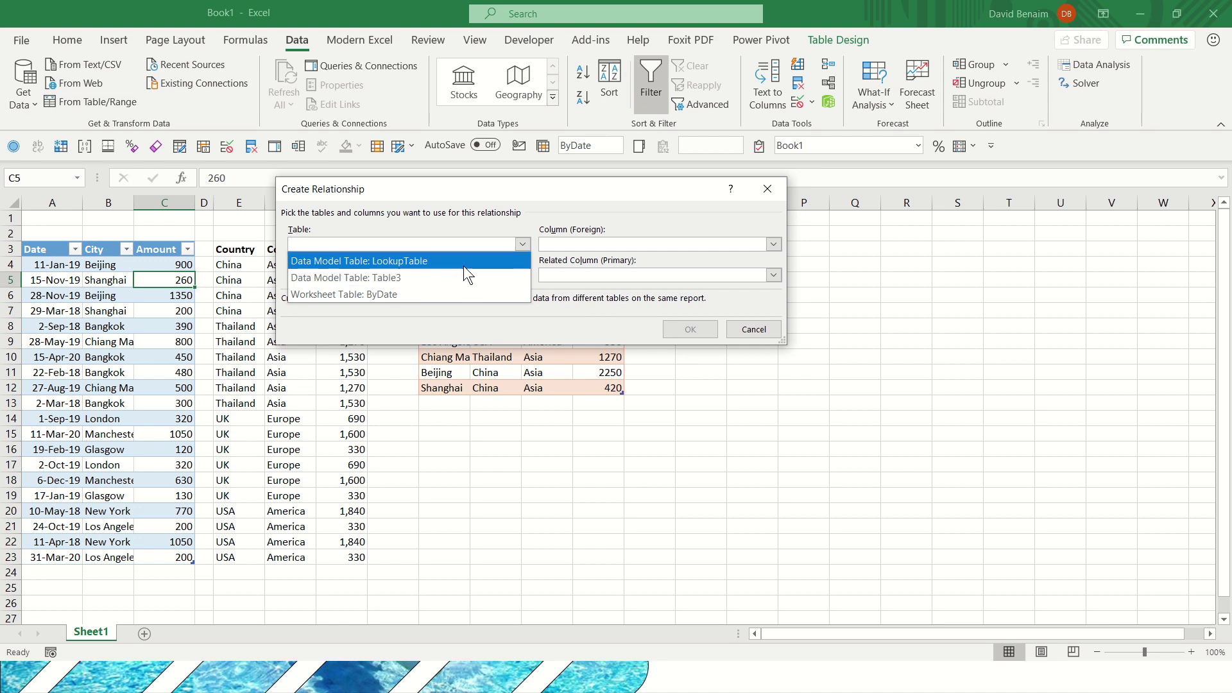
{"action": "left_click", "coordinate": [460, 261]}
{"action": "left_click", "coordinate": [557, 248]}
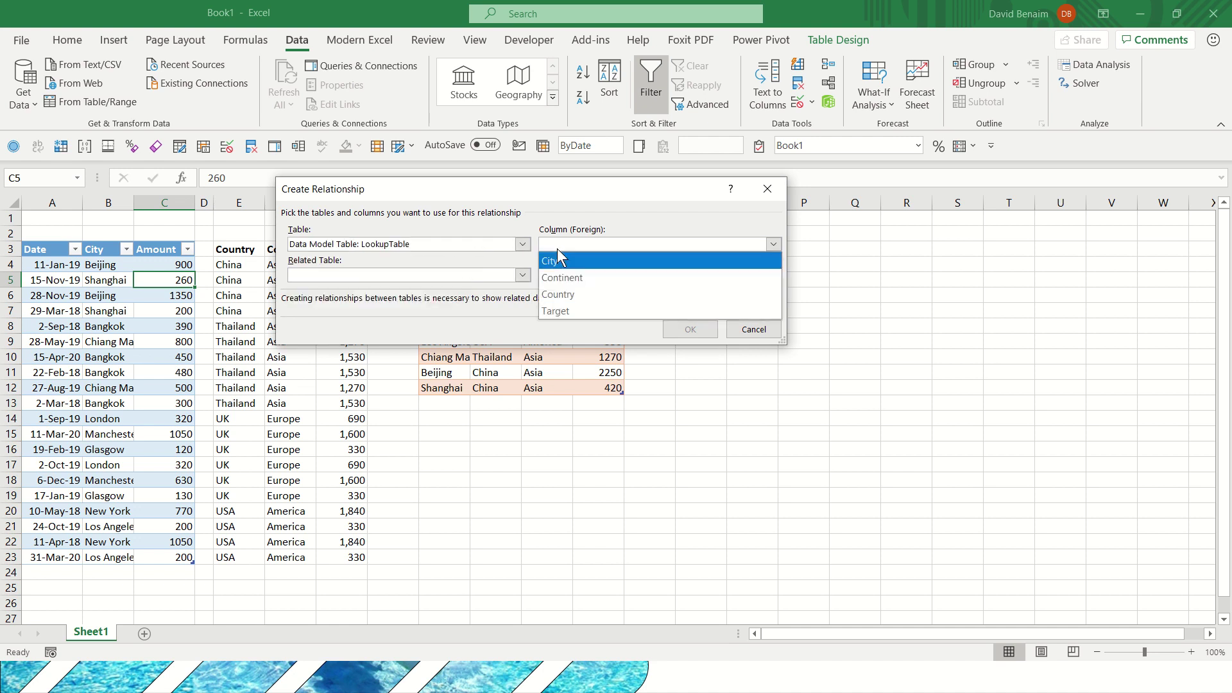
{"action": "left_click", "coordinate": [579, 260]}
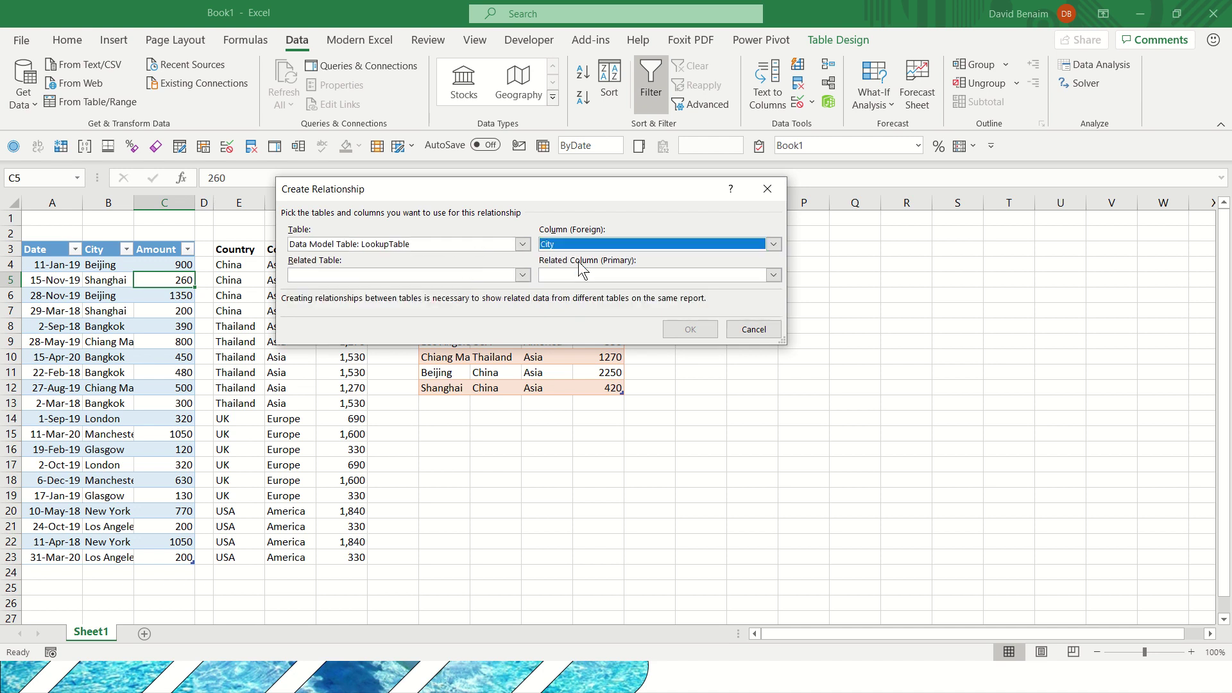
{"action": "left_click", "coordinate": [392, 275]}
{"action": "left_click", "coordinate": [404, 324]}
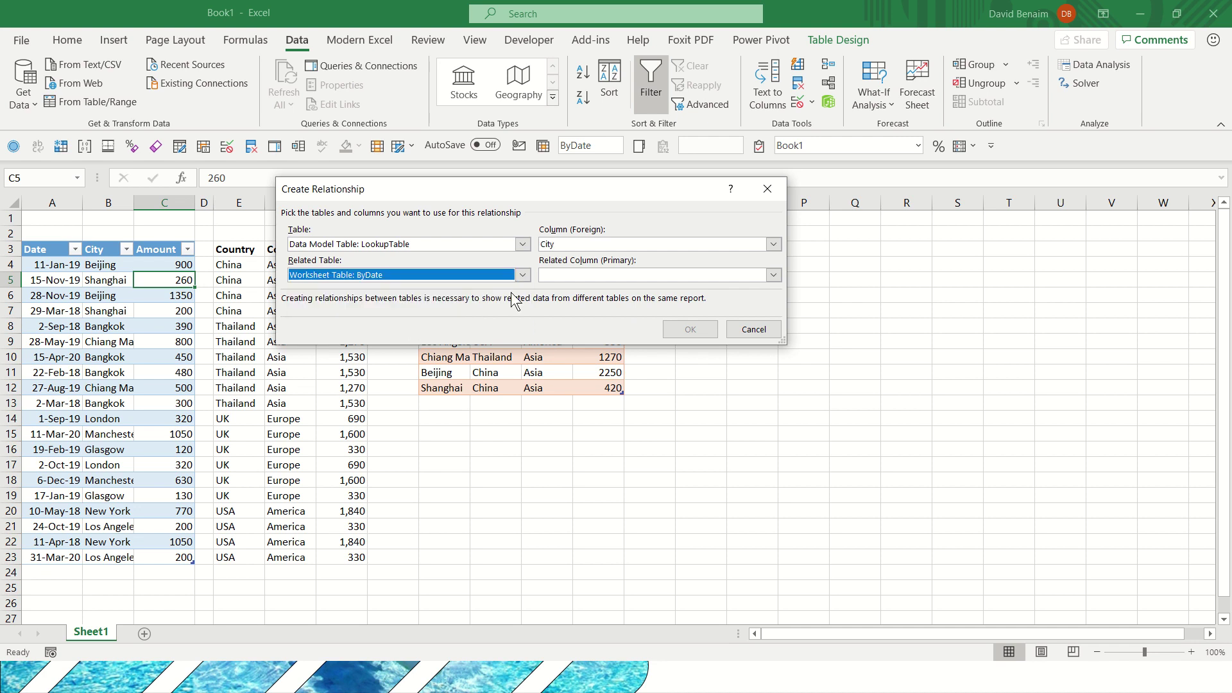
{"action": "left_click", "coordinate": [548, 274]}
{"action": "left_click", "coordinate": [565, 311]}
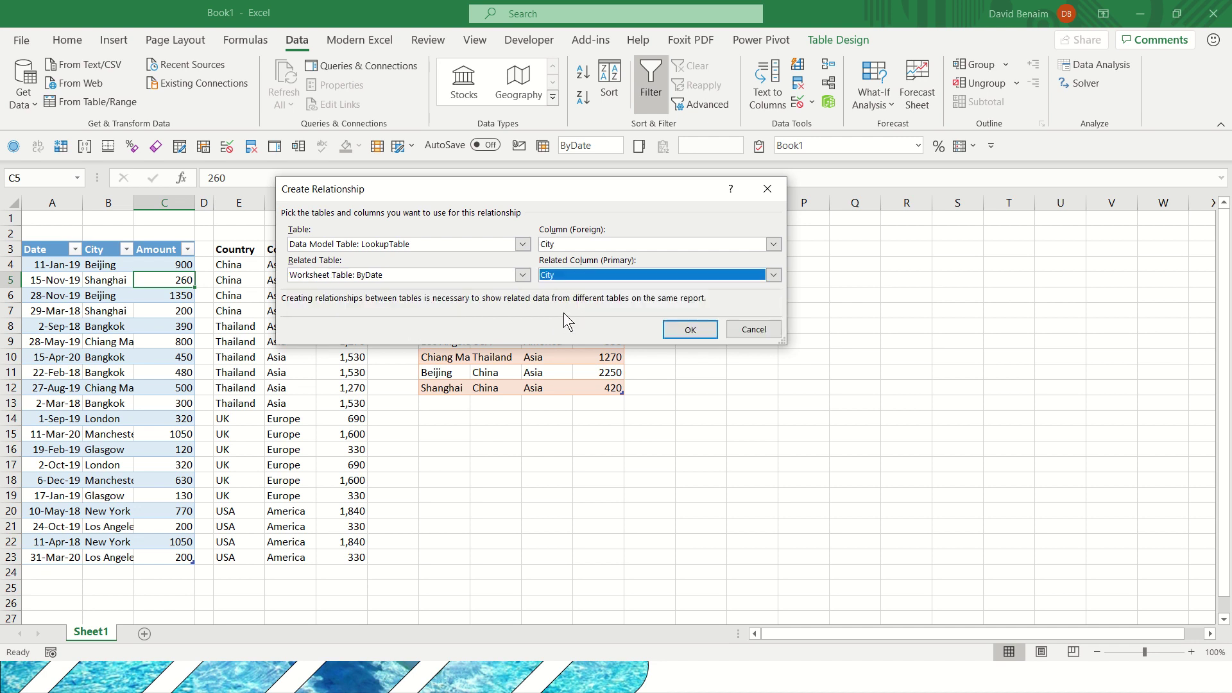
{"action": "left_click", "coordinate": [667, 331]}
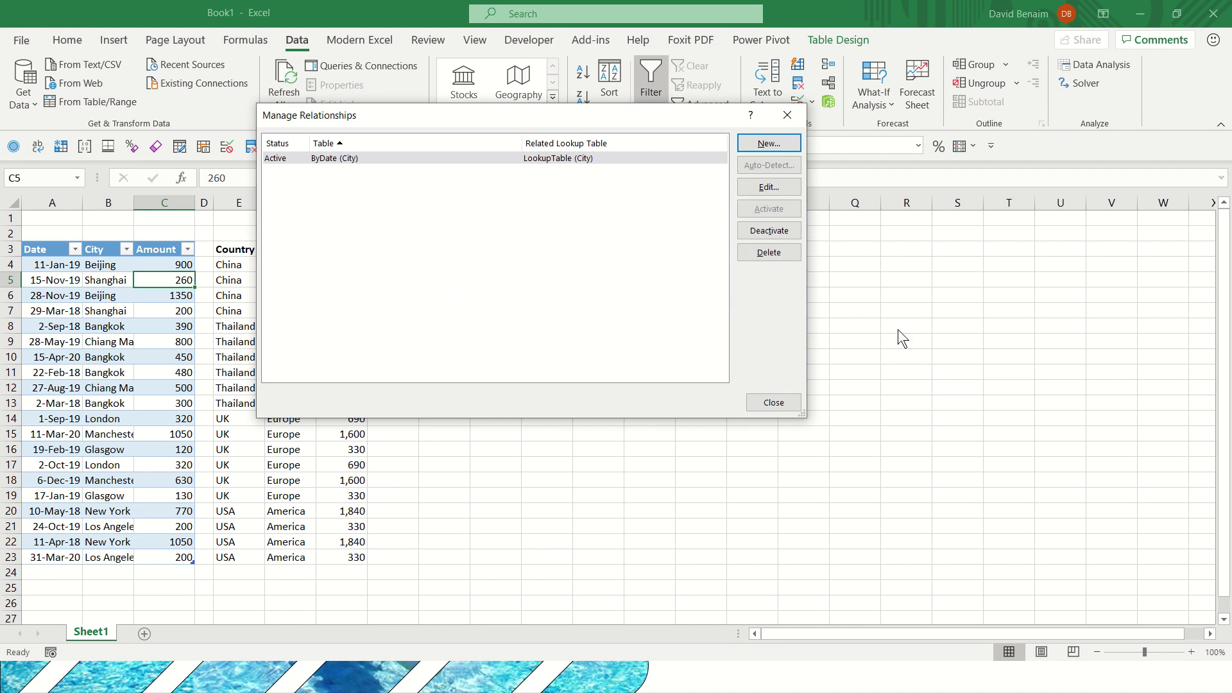
Insert a PivotTable from the workbook's Data Model at Sheet1!$N$3
{"action": "left_click", "coordinate": [770, 402]}
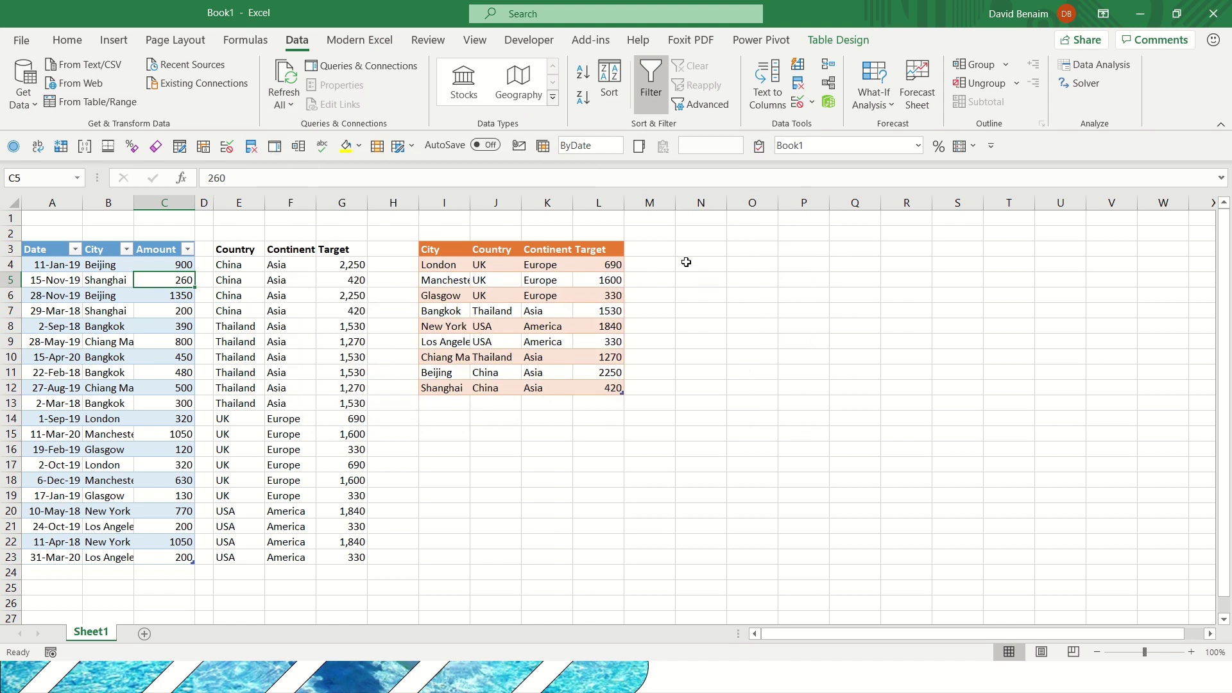
{"action": "left_click", "coordinate": [698, 247]}
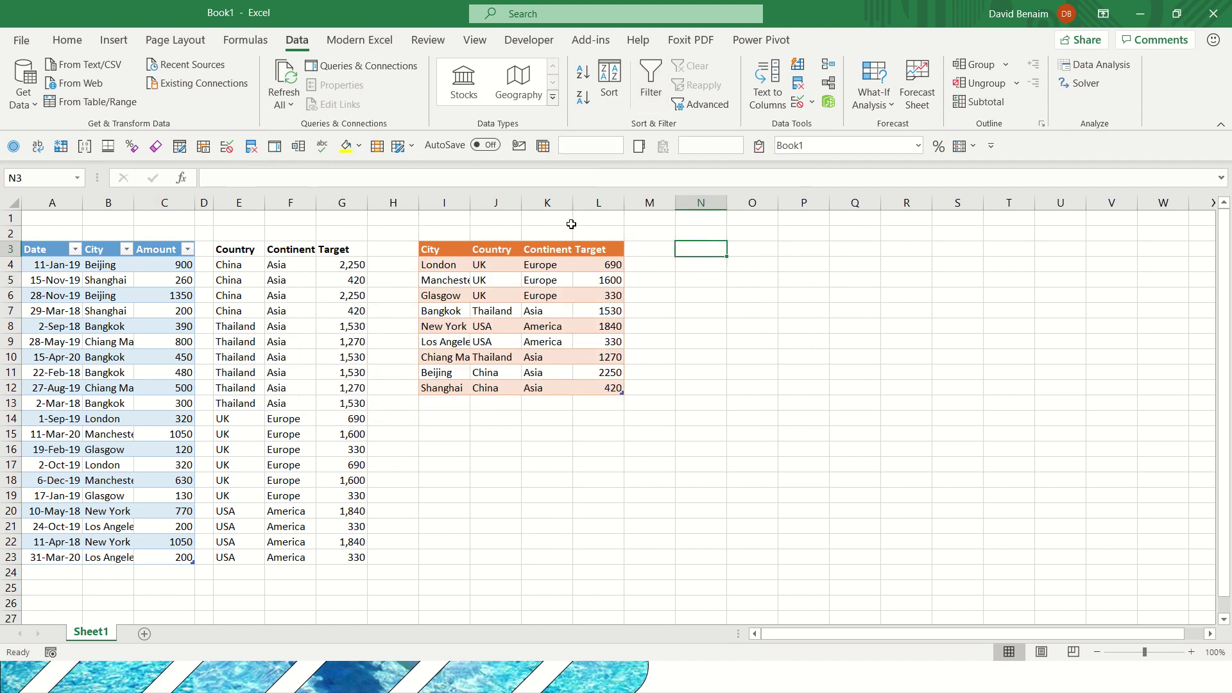
{"action": "left_click", "coordinate": [103, 42]}
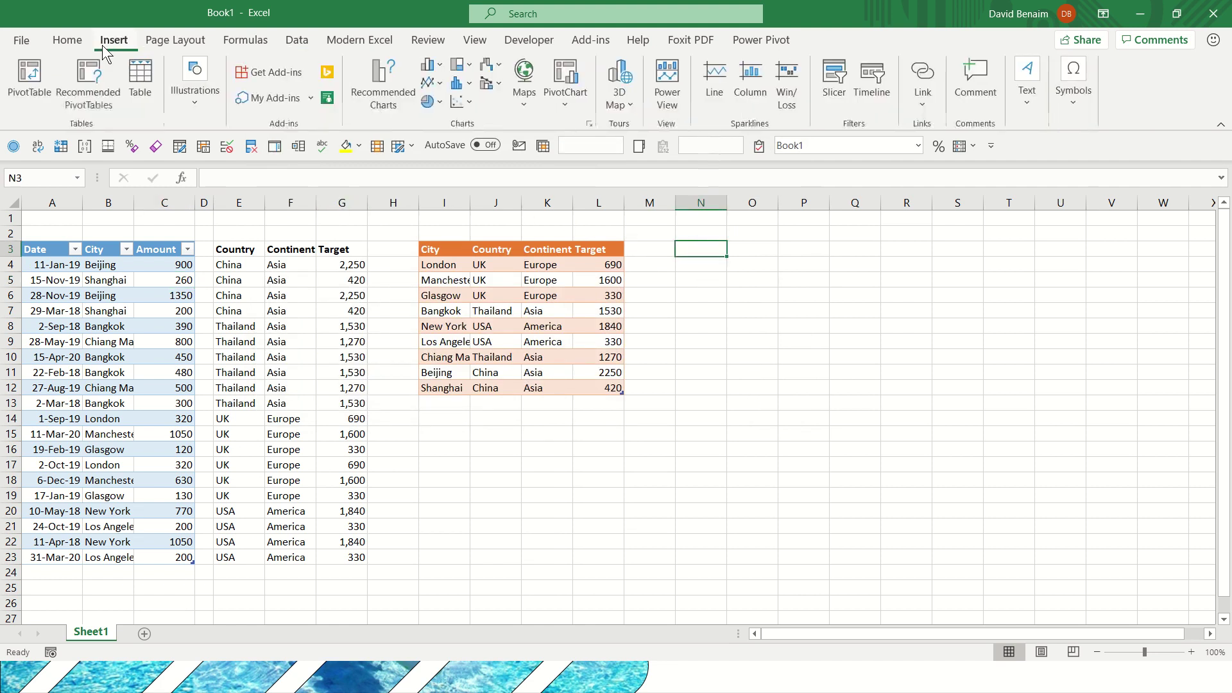
{"action": "left_click", "coordinate": [40, 96]}
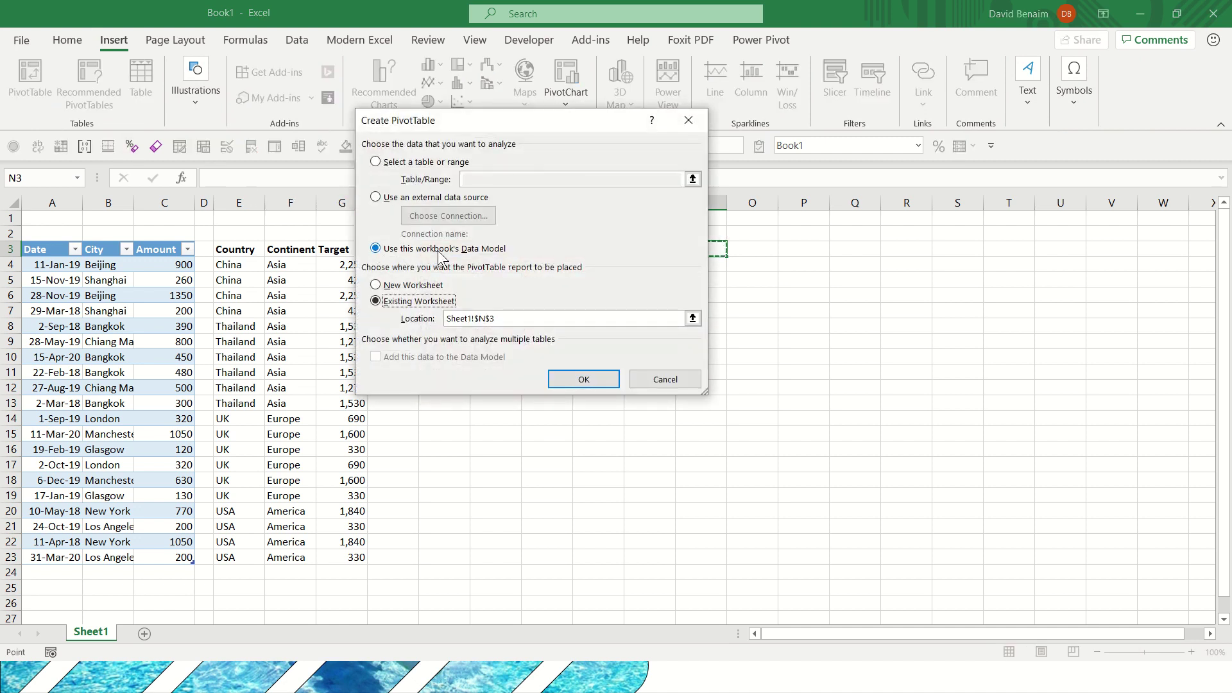
{"action": "left_click", "coordinate": [569, 379]}
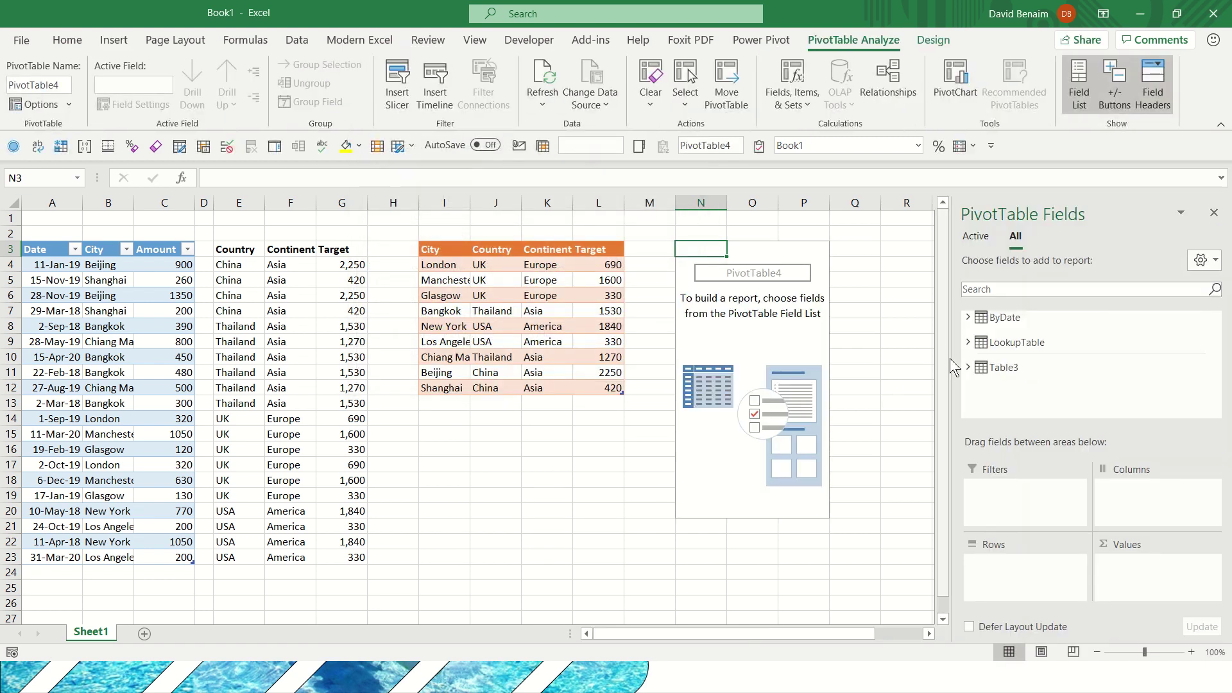
Put LookupTable Country in the pivot's rows and sum ByDate Amount as values
{"action": "left_click", "coordinate": [966, 317]}
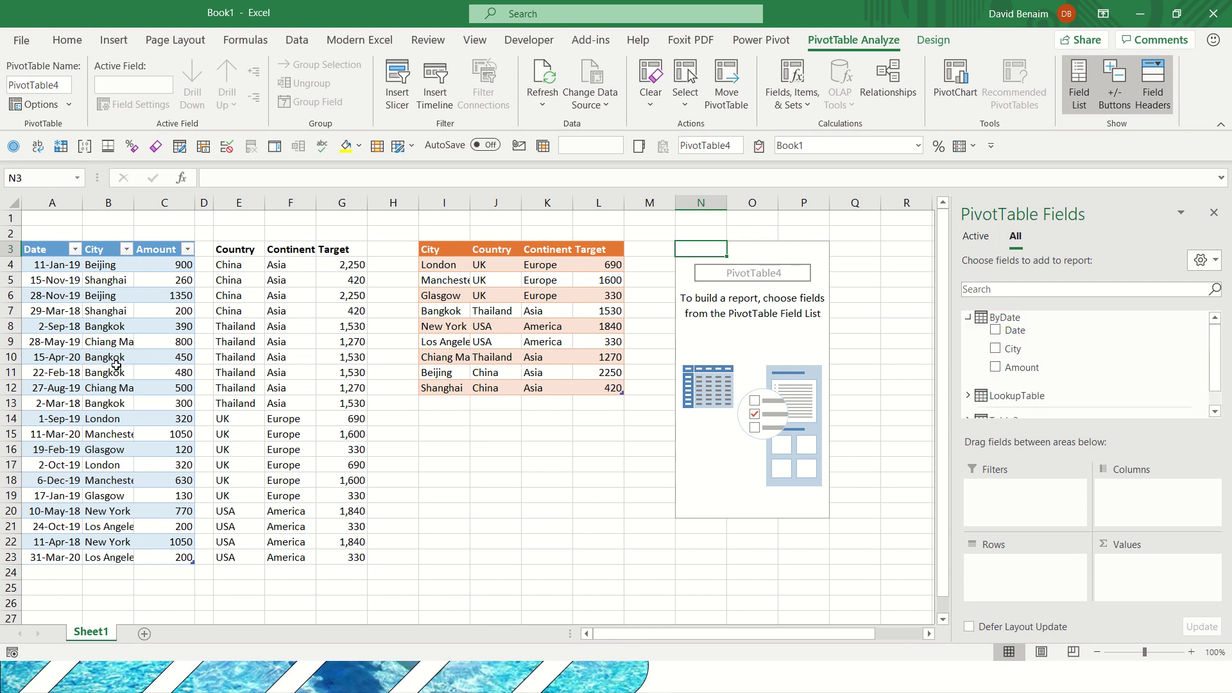
{"action": "left_click", "coordinate": [967, 395]}
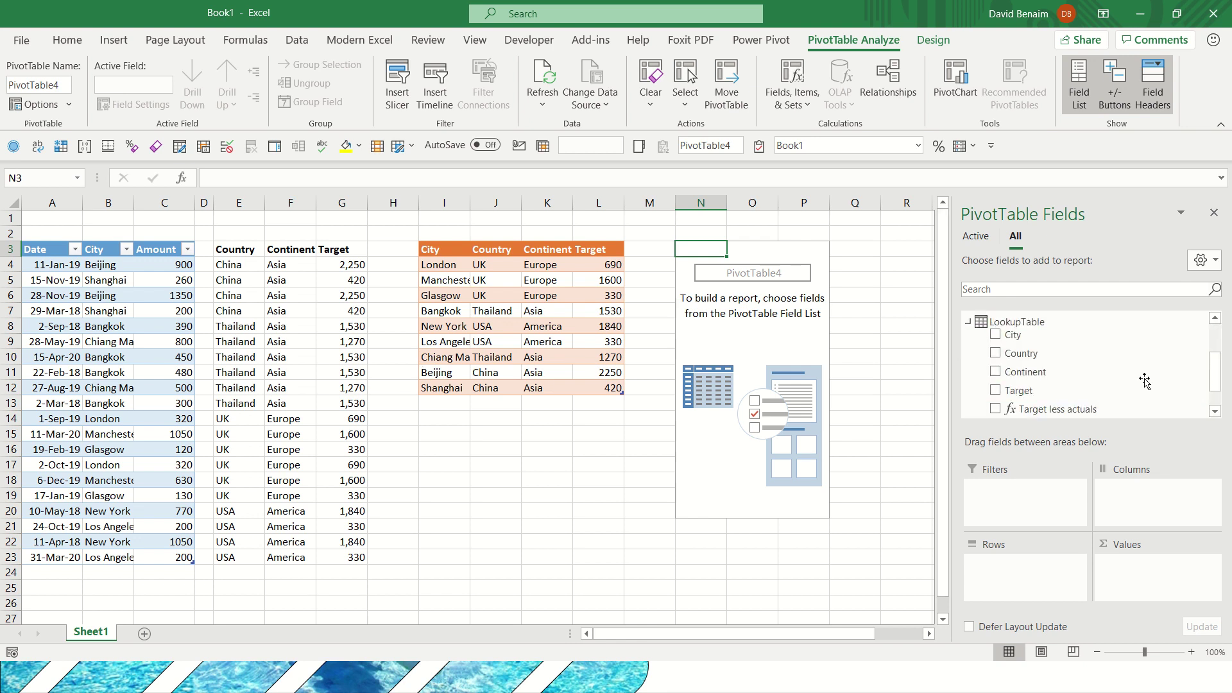
{"action": "left_click", "coordinate": [993, 354]}
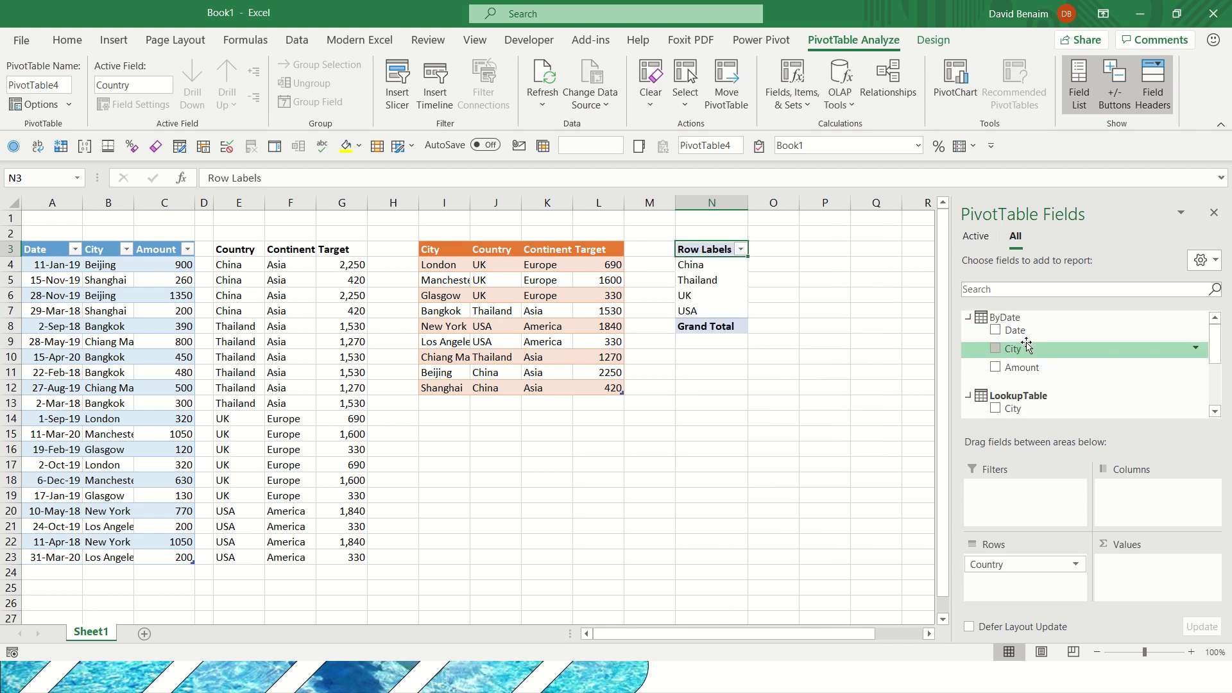
{"action": "left_click", "coordinate": [996, 365]}
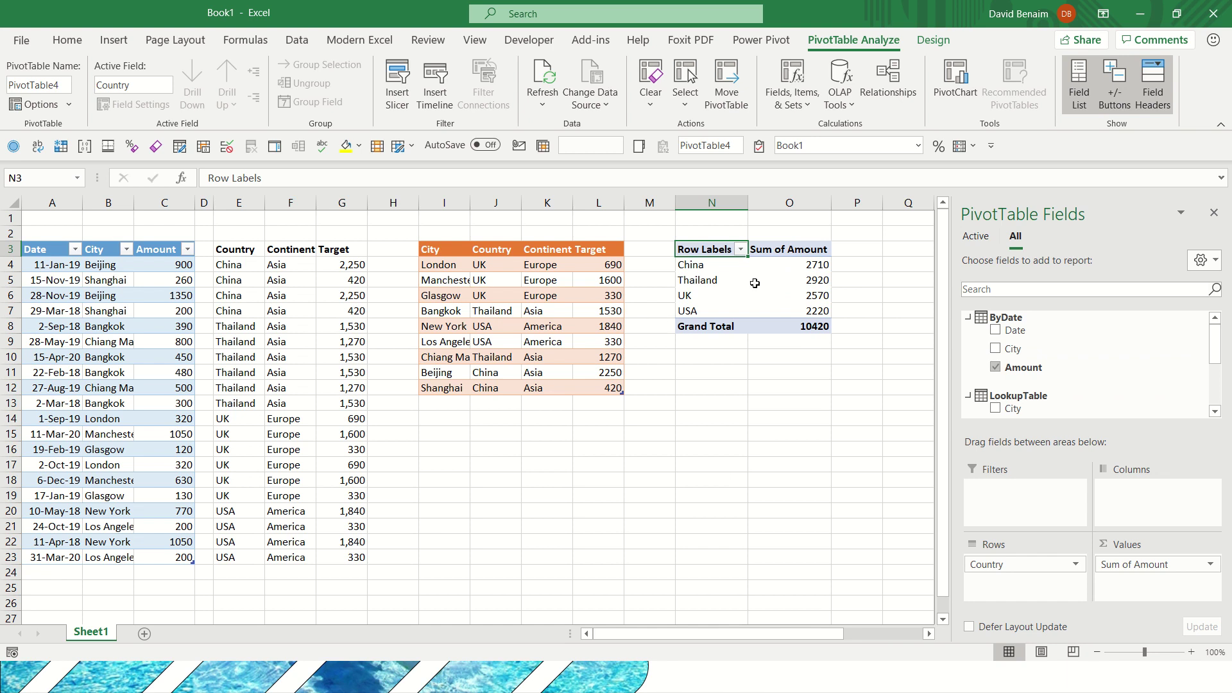
{"action": "mouse_move", "coordinate": [803, 265]}
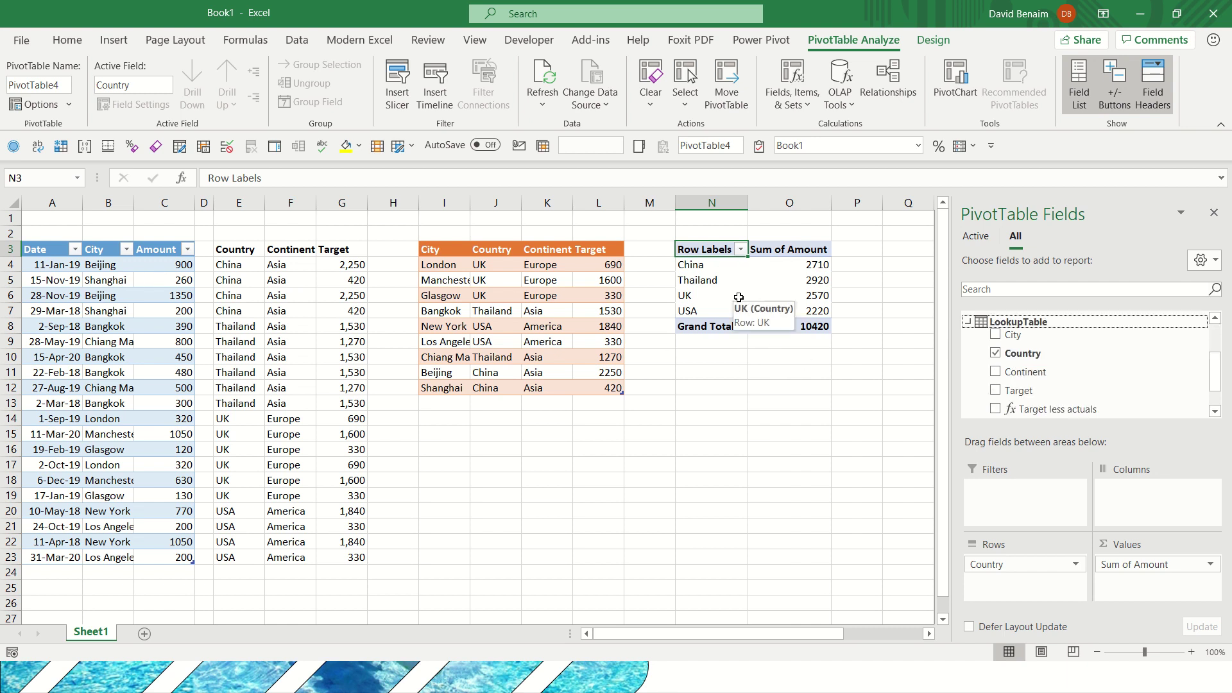
Copy the N3:O8 pivot and paste it at N11
{"action": "left_click_drag", "start_coordinate": [714, 250], "coordinate": [783, 325]}
{"action": "key", "text": "ctrl+c"}
{"action": "left_click", "coordinate": [697, 374]}
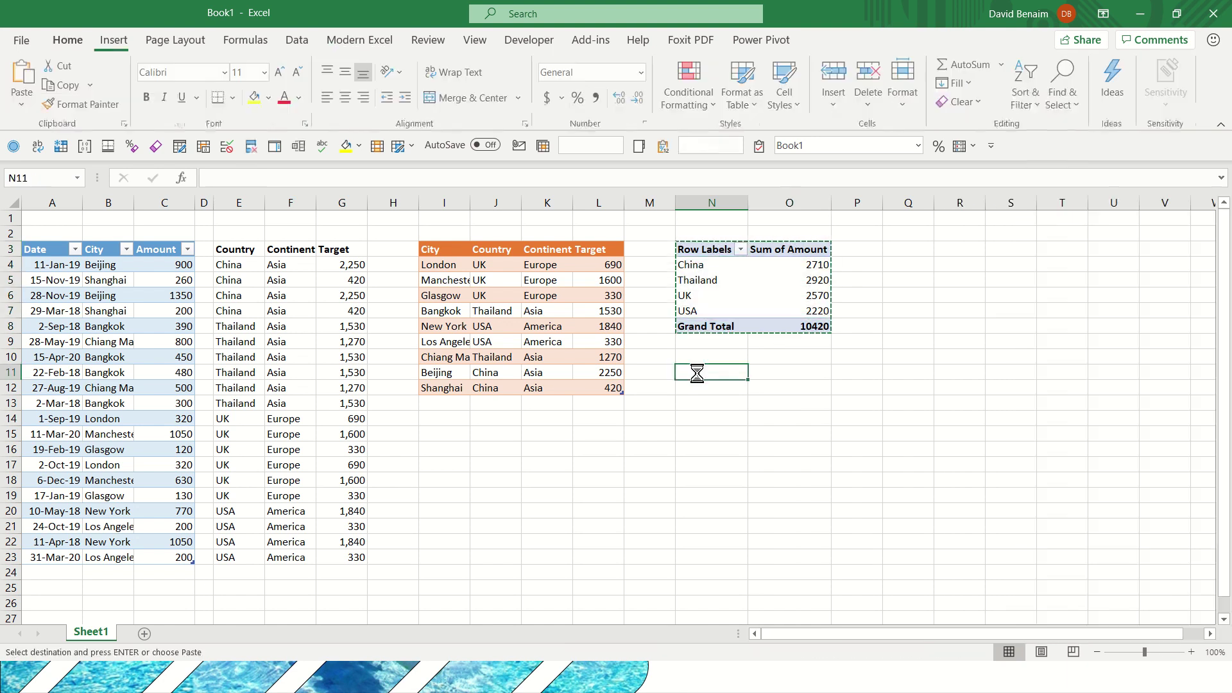
{"action": "key", "text": "ctrl+v"}
Rebuild the copy with City rows, Sum of Target and Sum of Amount values
{"action": "left_click", "coordinate": [803, 415]}
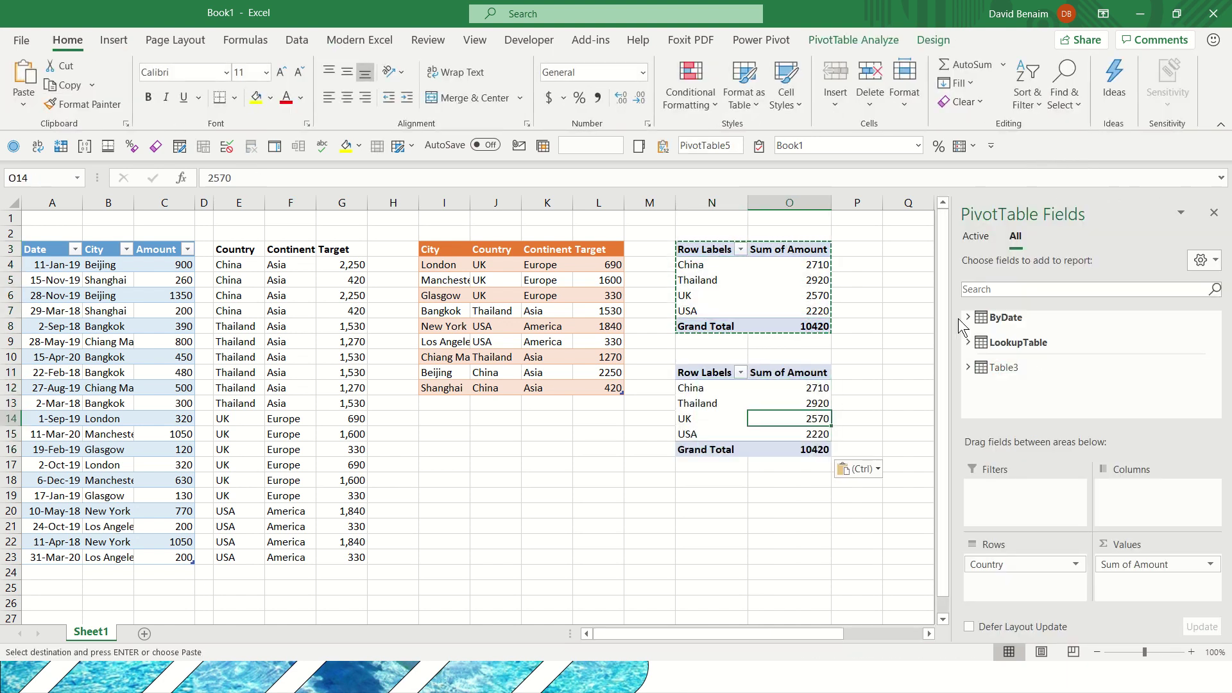
{"action": "left_click_drag", "start_coordinate": [1117, 564], "coordinate": [828, 564]}
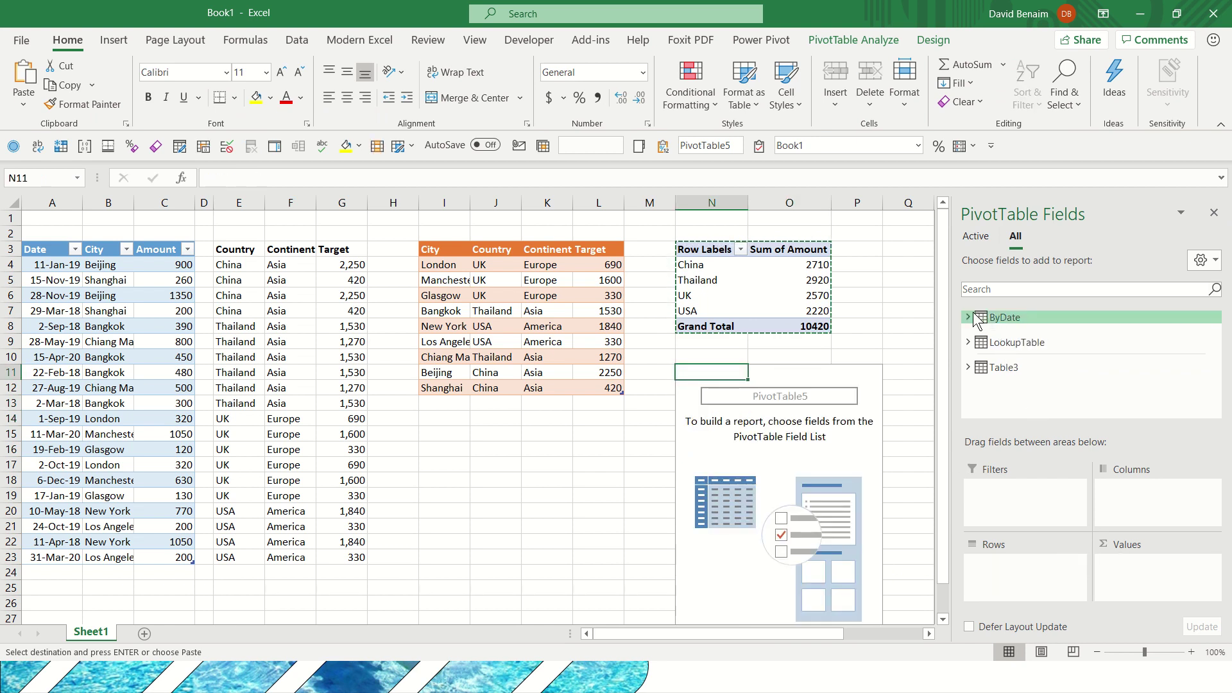
{"action": "left_click", "coordinate": [968, 342]}
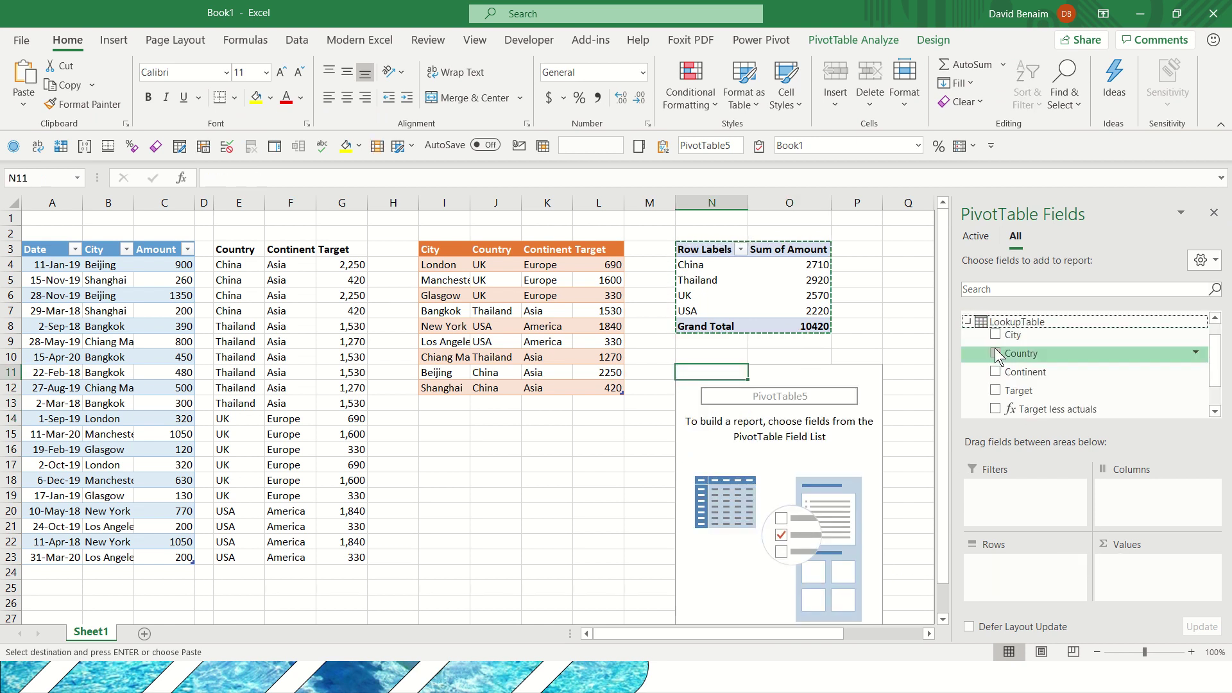
{"action": "left_click", "coordinate": [995, 335]}
{"action": "left_click", "coordinate": [995, 389]}
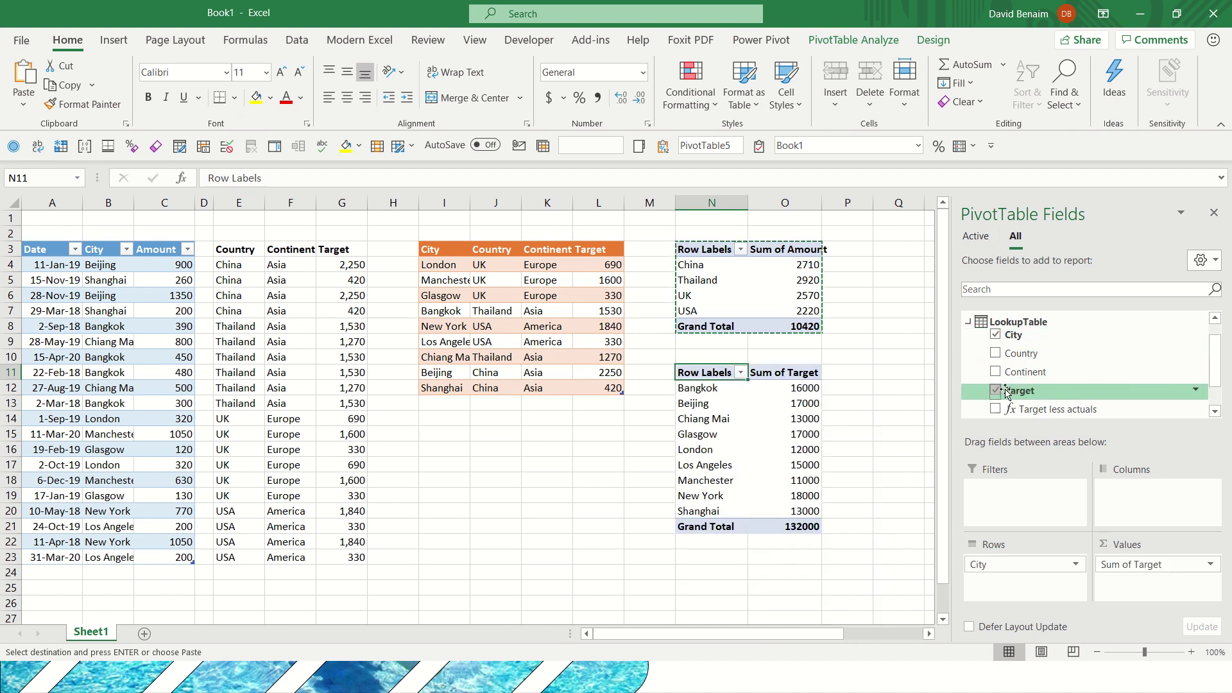
{"action": "left_click_drag", "start_coordinate": [1217, 358], "coordinate": [1216, 337]}
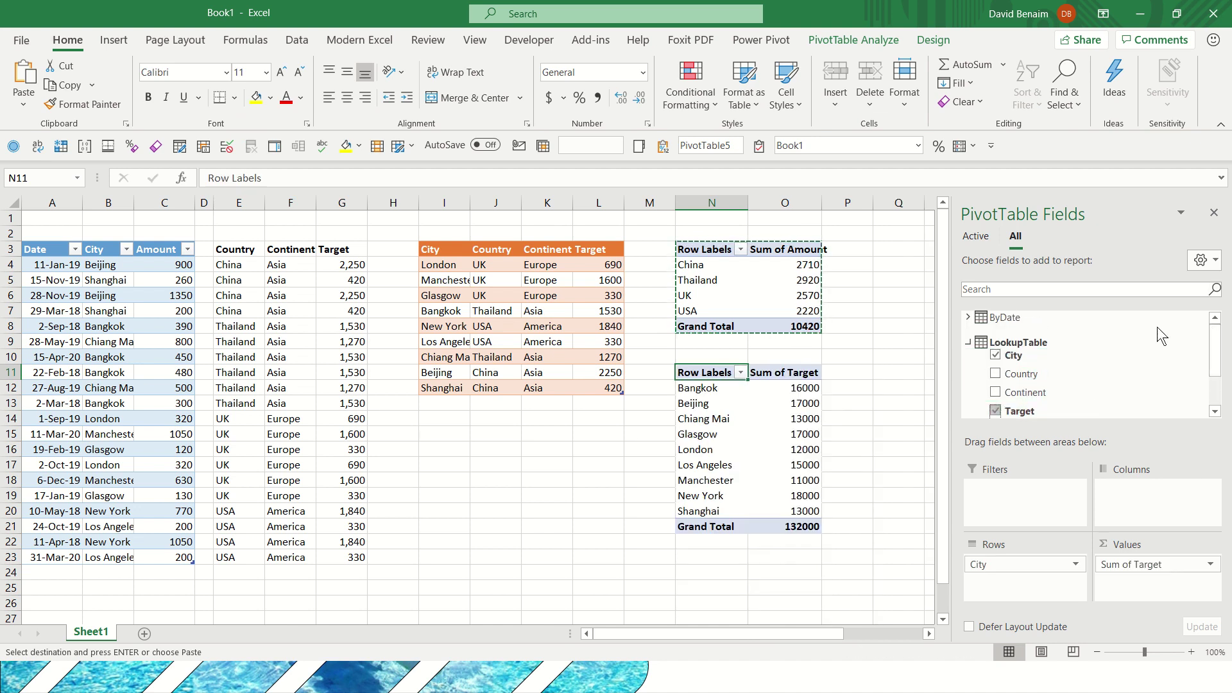
{"action": "left_click", "coordinate": [968, 317]}
{"action": "left_click", "coordinate": [995, 367]}
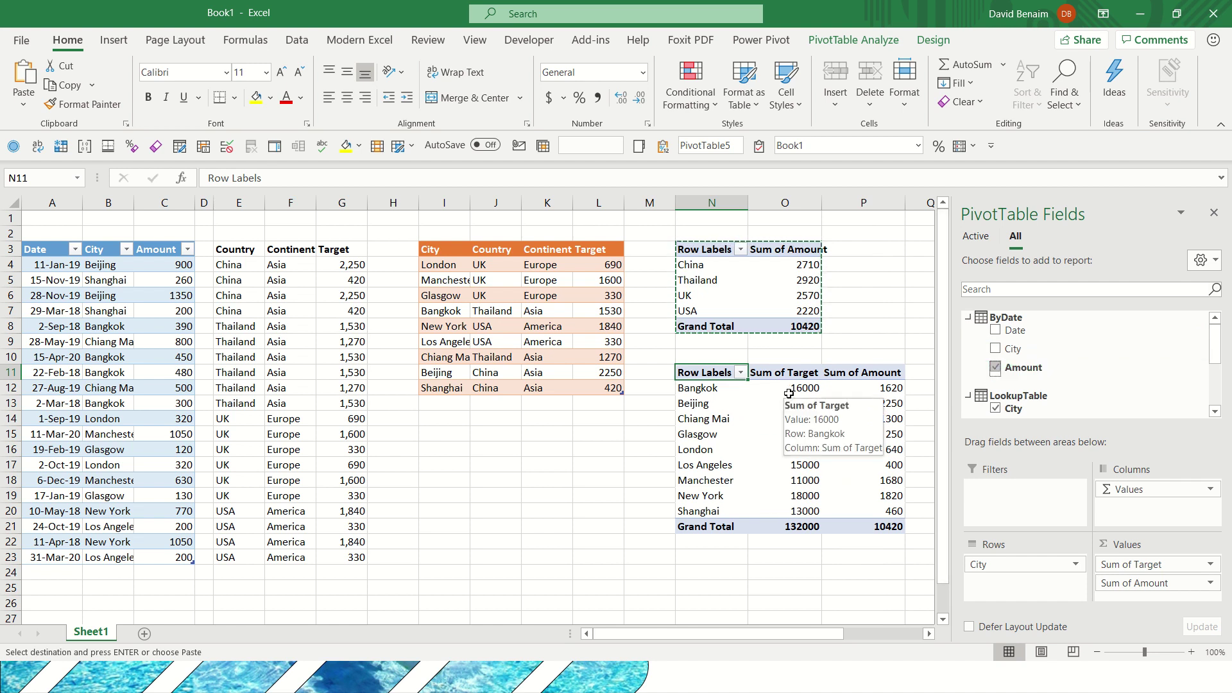
Check the Sum of Target values for Glasgow, Beijing and Los Angeles
{"action": "mouse_move", "coordinate": [790, 395]}
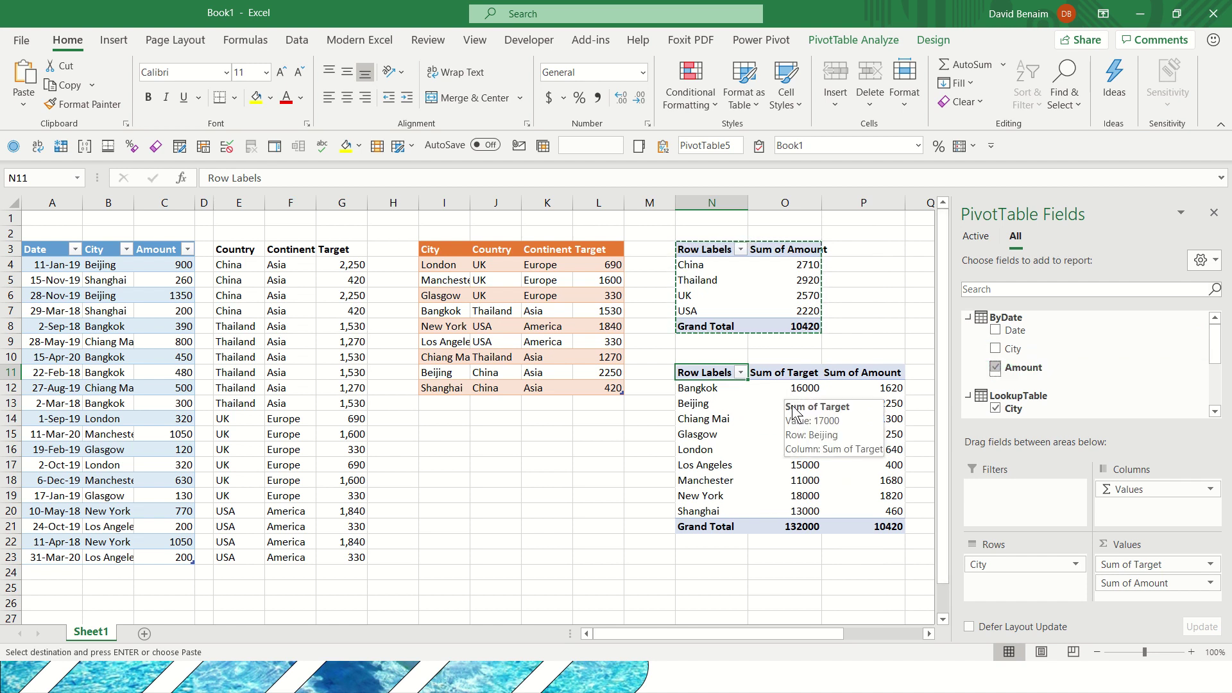
{"action": "mouse_move", "coordinate": [793, 418]}
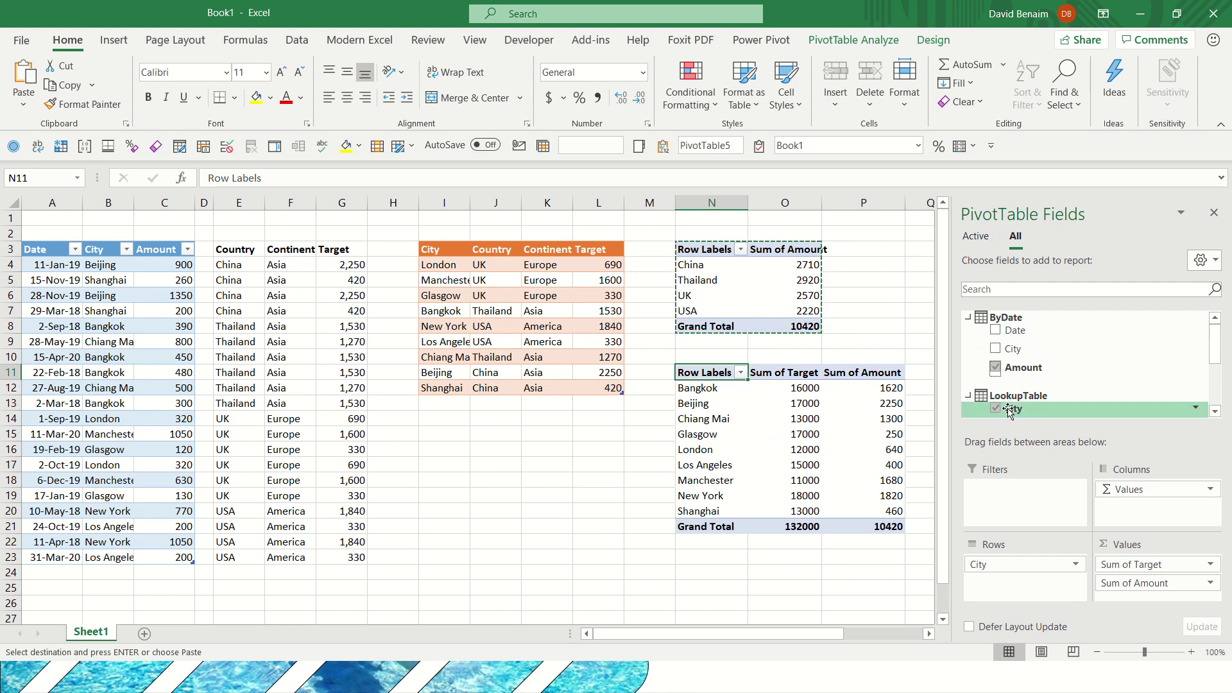
{"action": "left_click", "coordinate": [773, 433]}
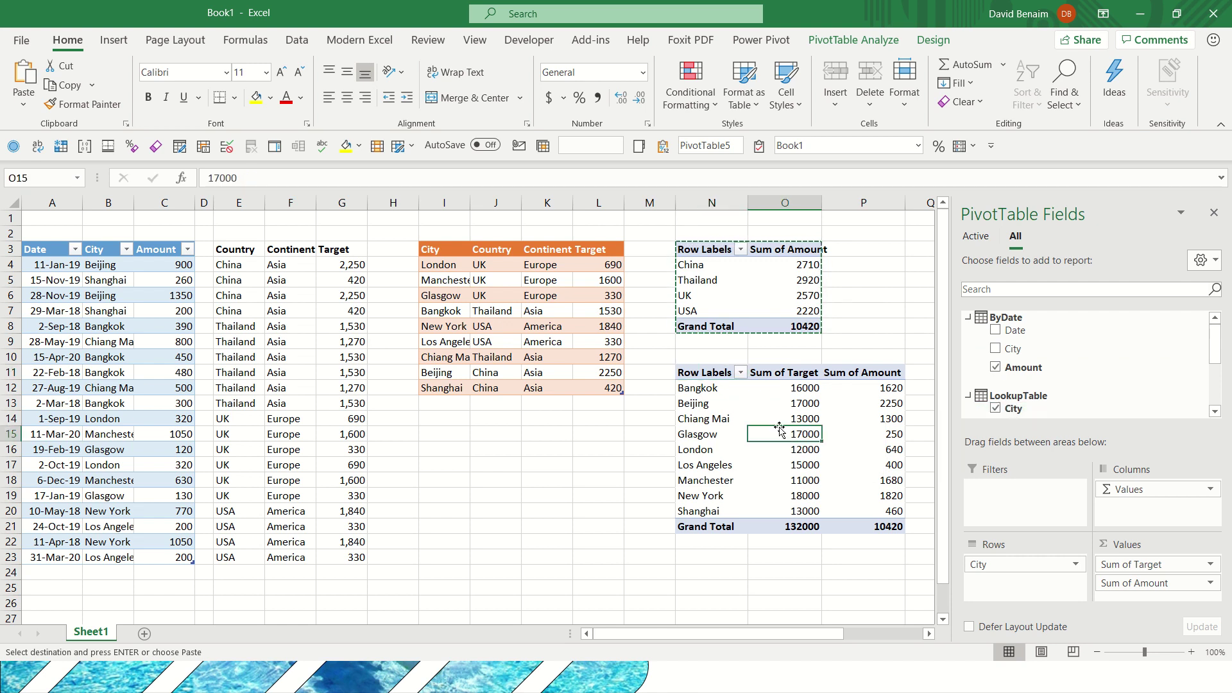
{"action": "mouse_move", "coordinate": [768, 436]}
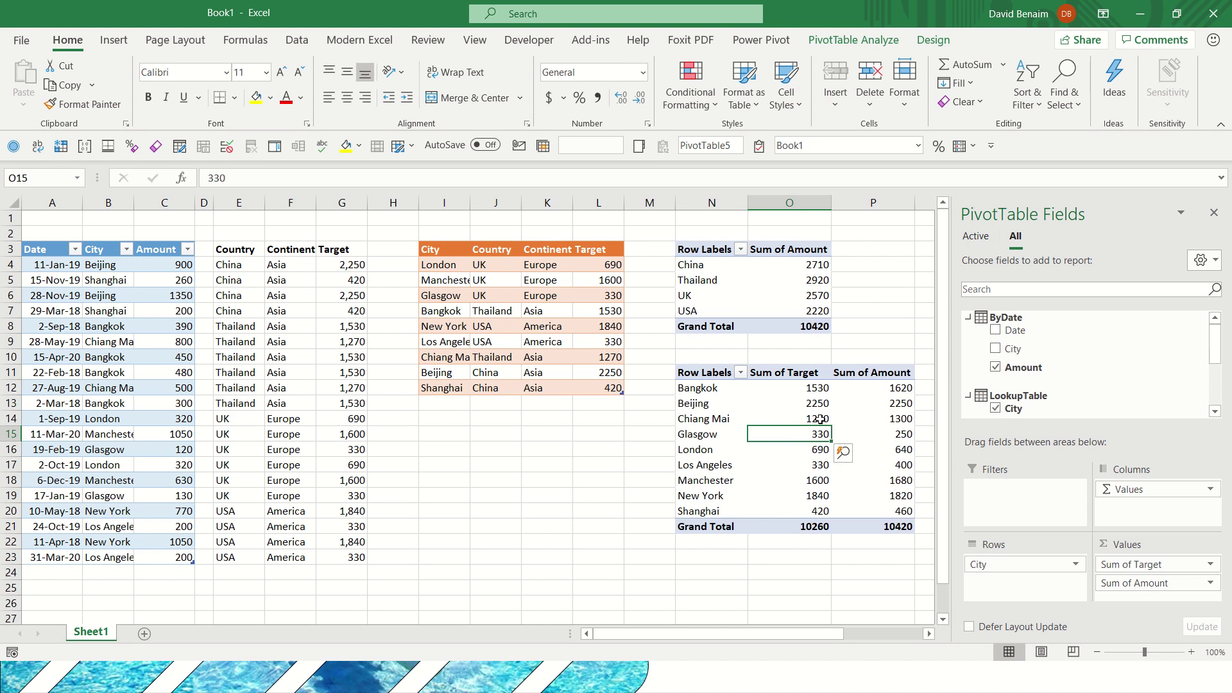
{"action": "key", "text": "Up"}
{"action": "key", "text": "Up"}
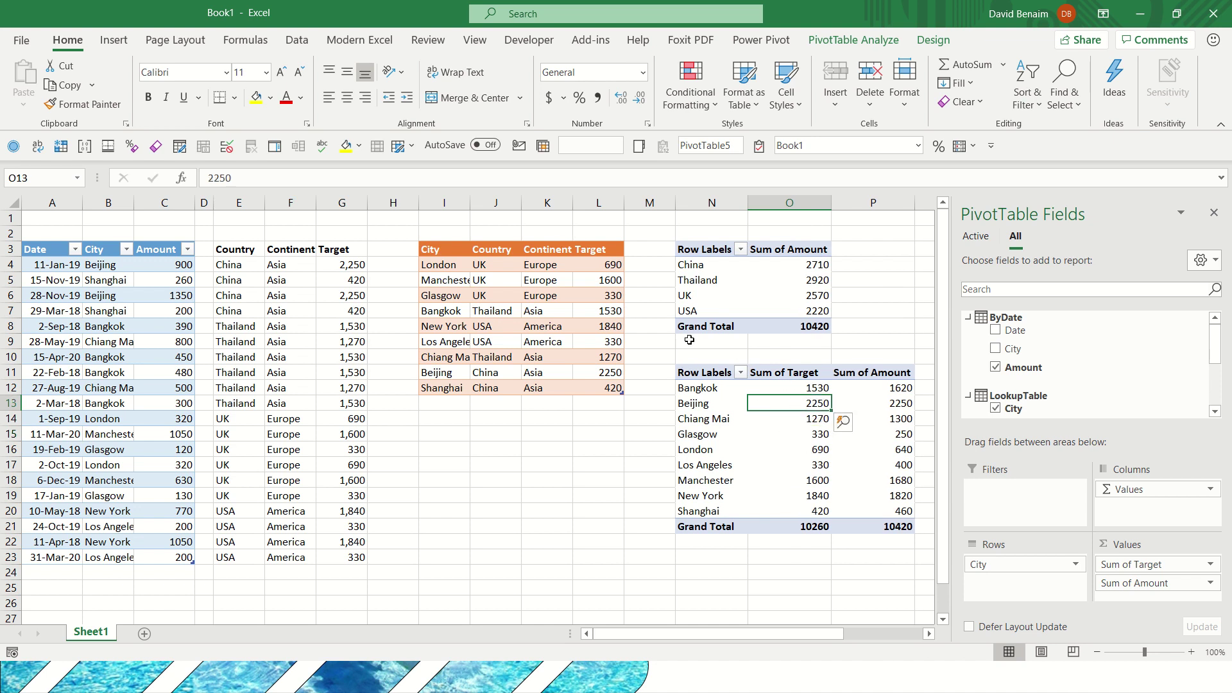
{"action": "left_click", "coordinate": [783, 468]}
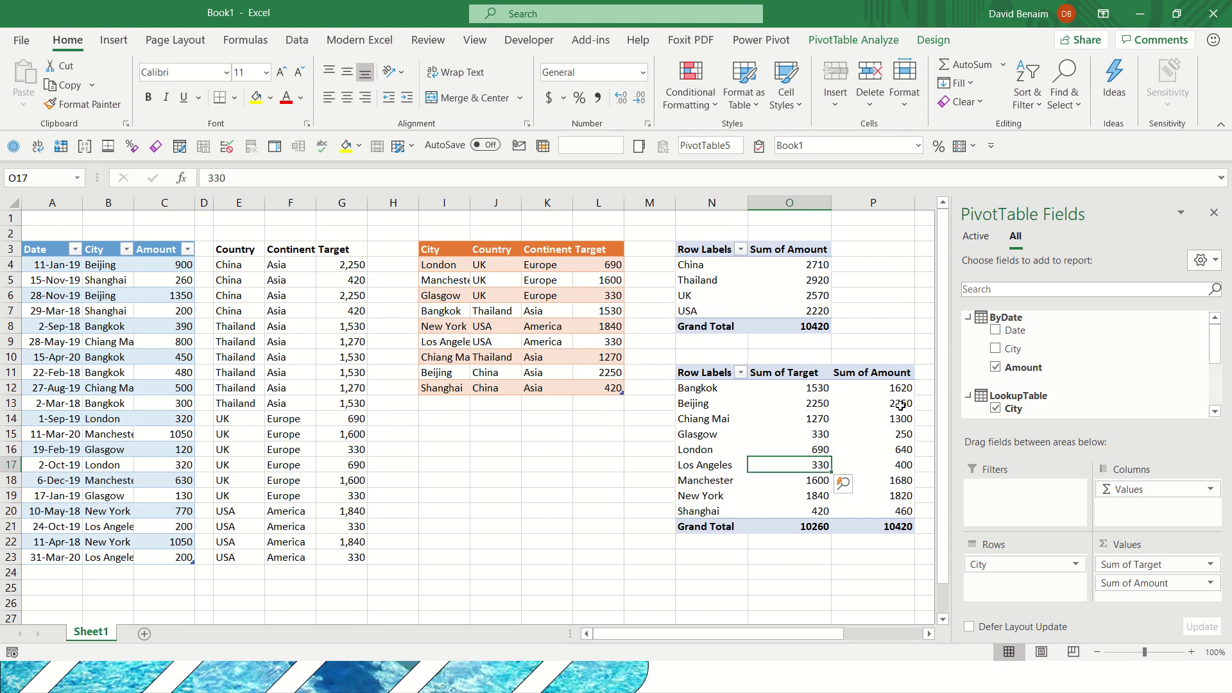
Create a new measure on LookupTable named Targets less amount
{"action": "right_click", "coordinate": [1006, 398]}
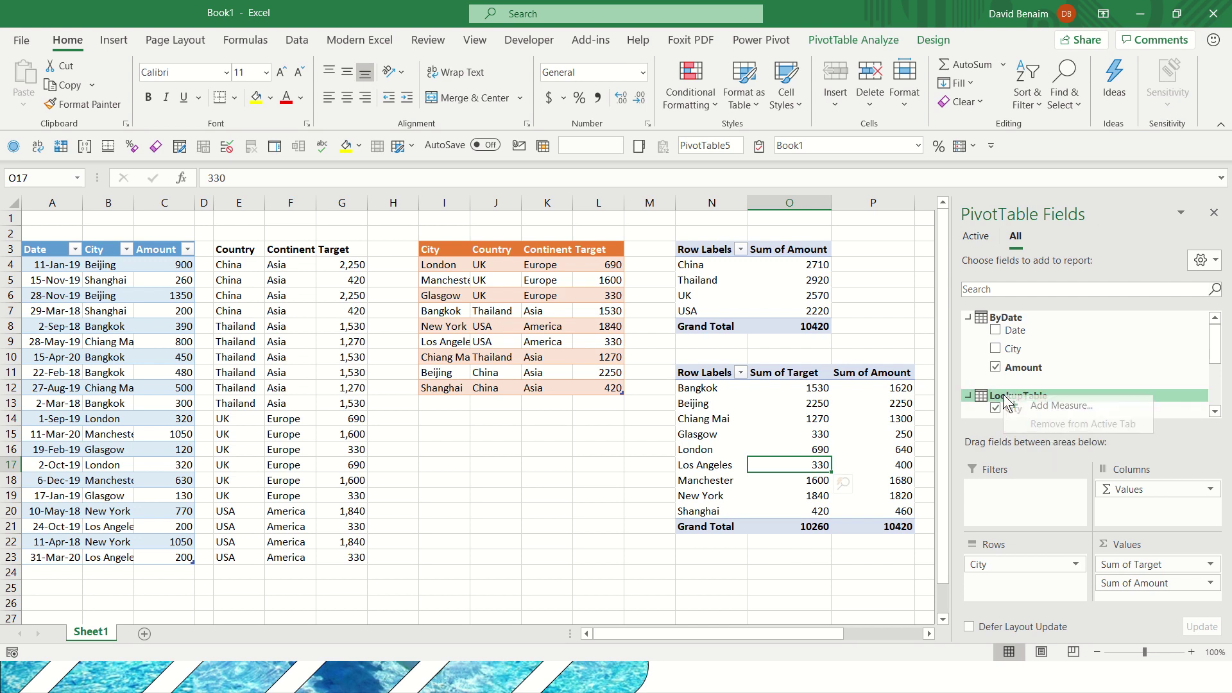
{"action": "left_click", "coordinate": [1057, 405]}
{"action": "left_click", "coordinate": [423, 137]}
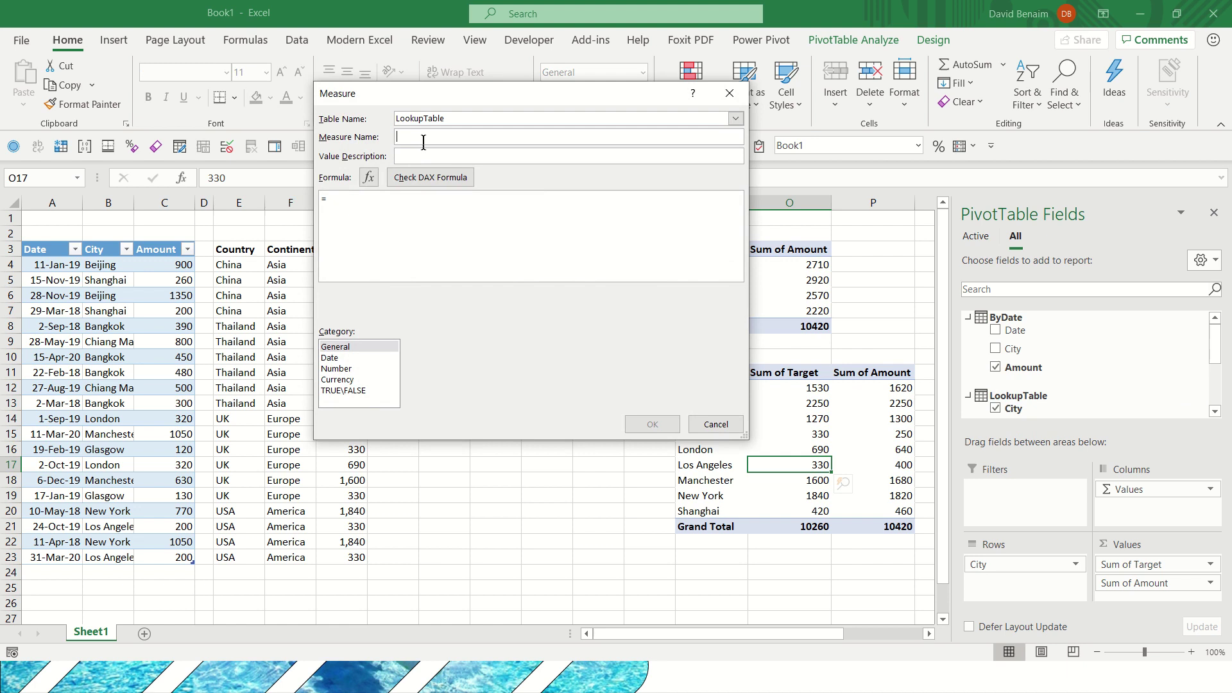
{"action": "type", "text": "Targets less amount"}
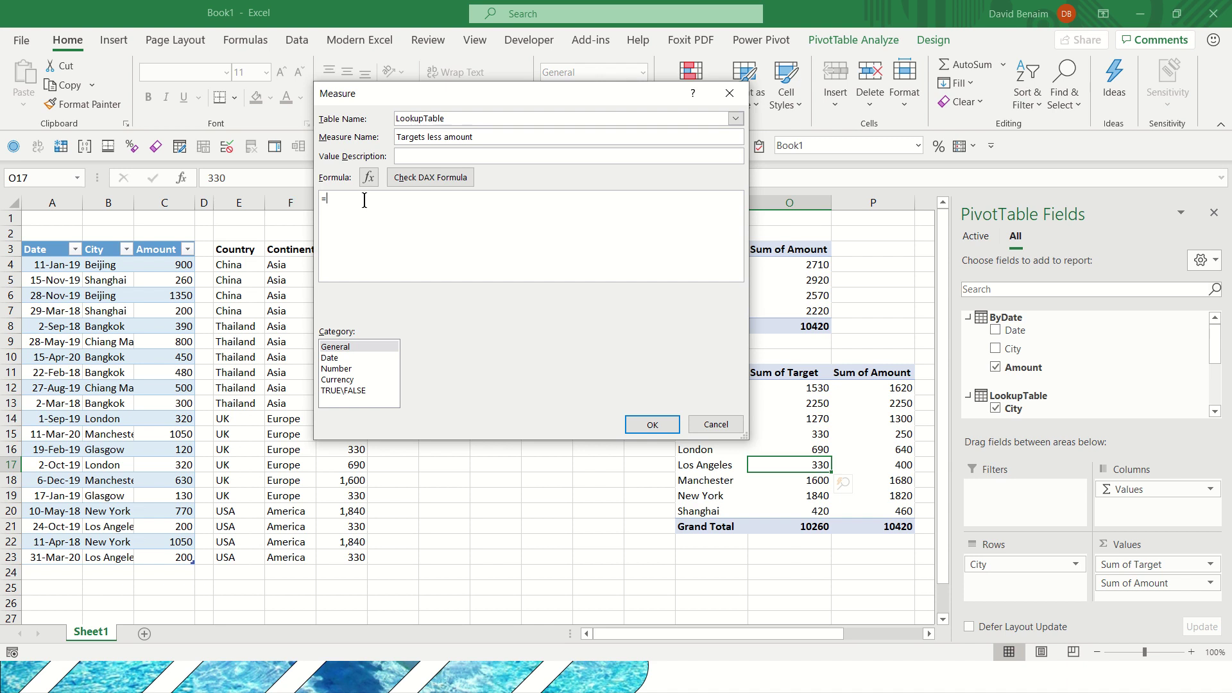
Enter =SUM(LookupTable[Target])-SUM(ByDate[Amount]) as the formula and check it for errors
{"action": "type", "text": "sum"}
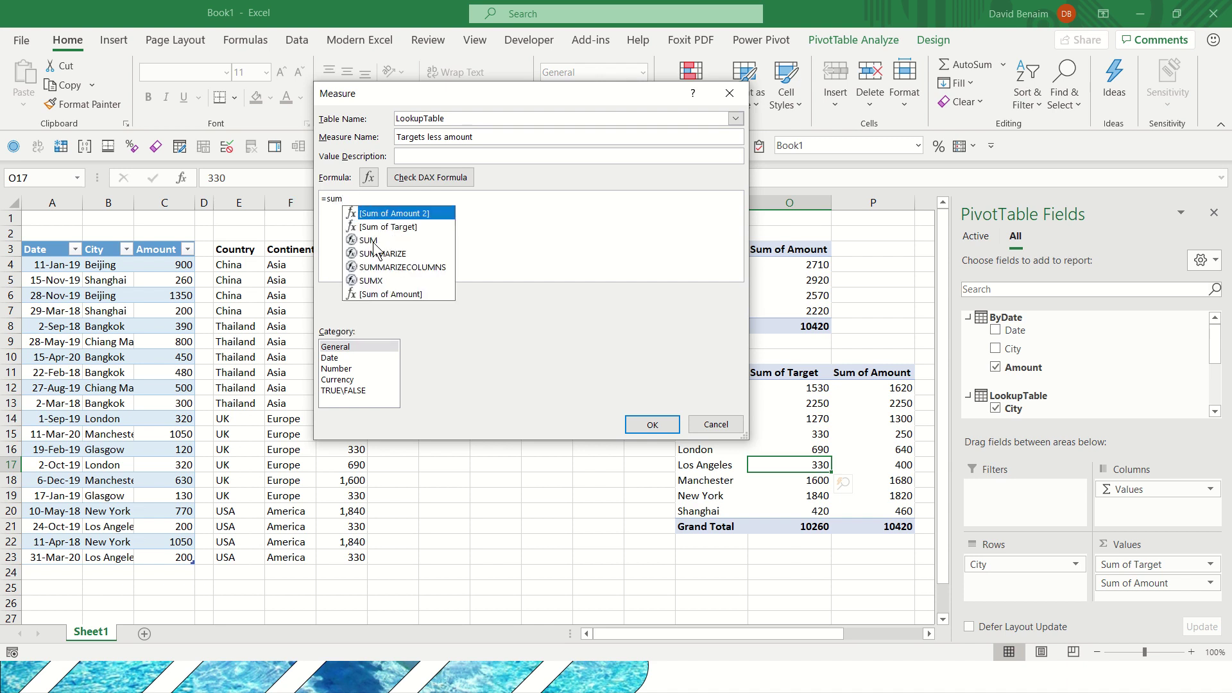
{"action": "left_click", "coordinate": [380, 240]}
{"action": "double_click", "coordinate": [380, 241]}
{"action": "type", "text": "targ"}
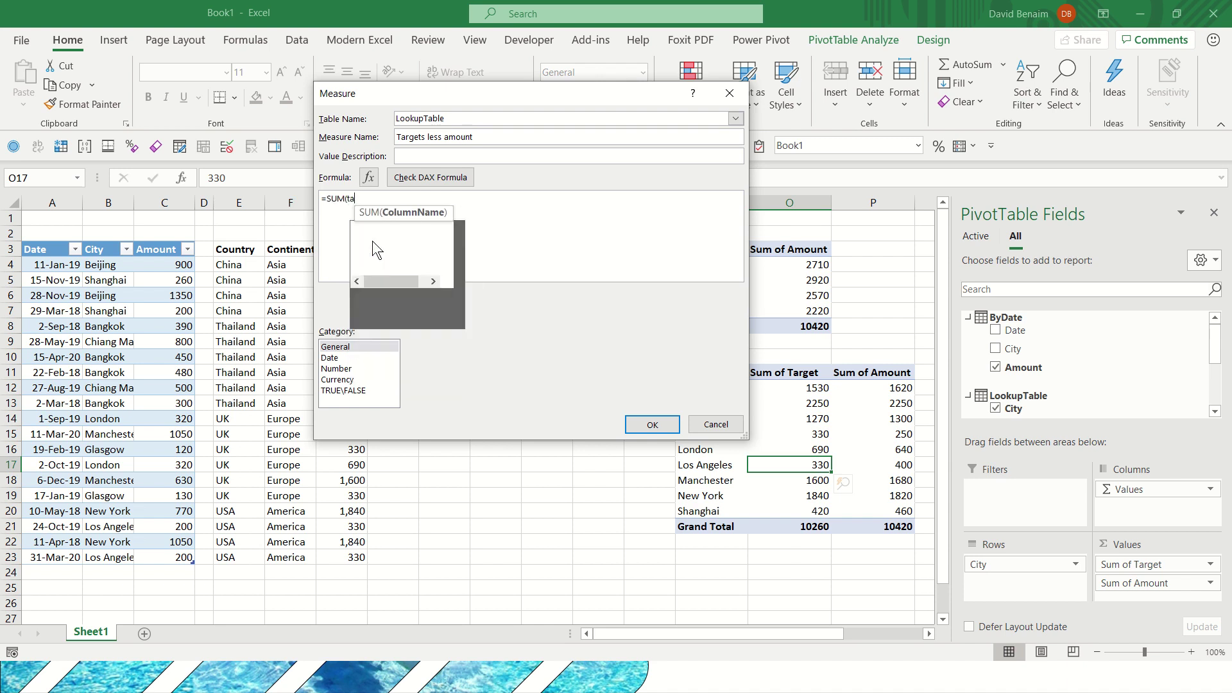
{"action": "double_click", "coordinate": [412, 229]}
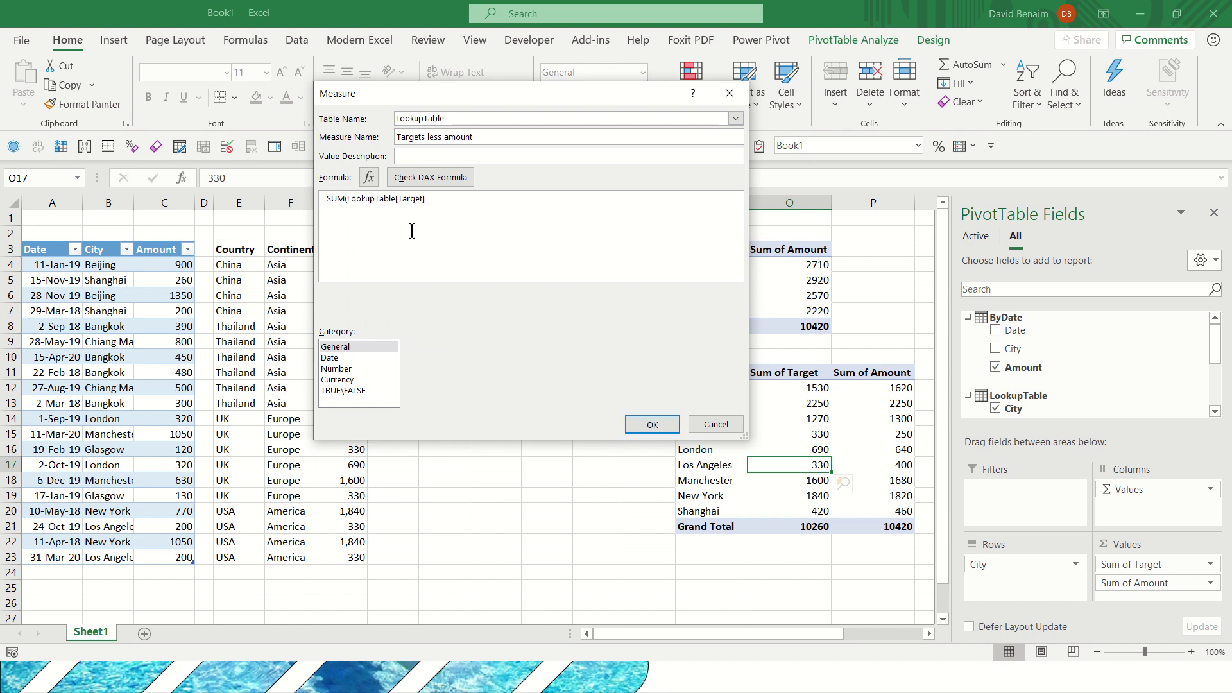
{"action": "type", "text": ")-sum"}
{"action": "key", "text": "Down"}
{"action": "key", "text": "Down"}
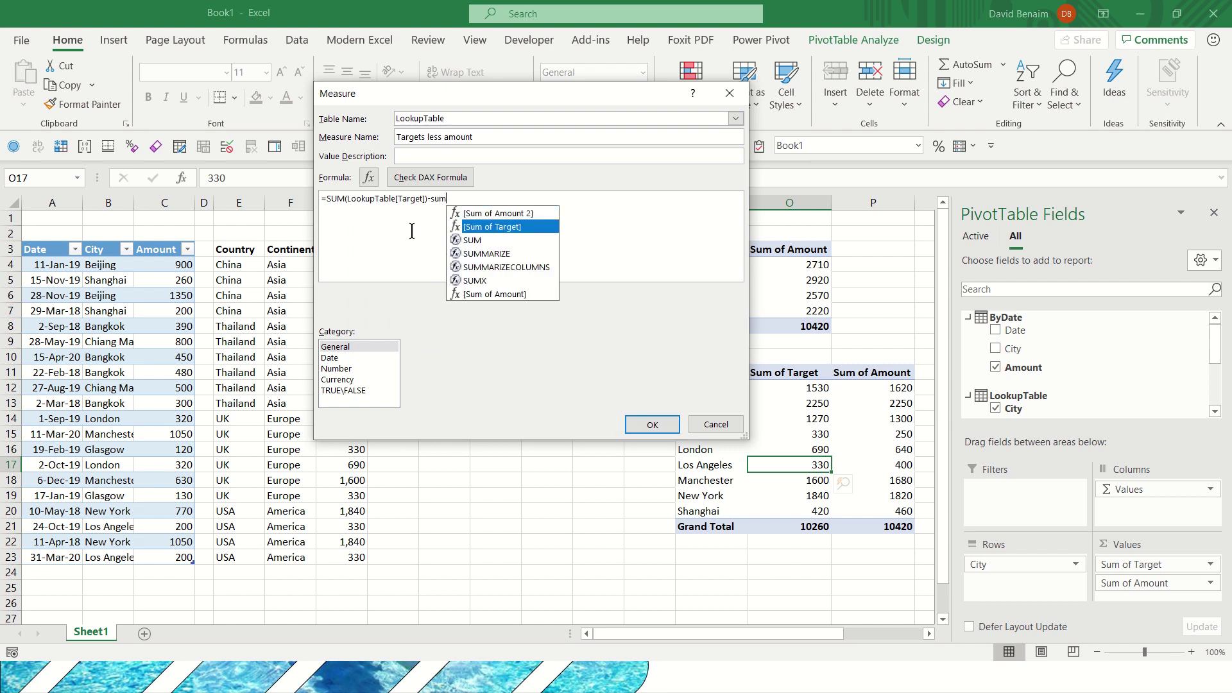
{"action": "key", "text": "Tab"}
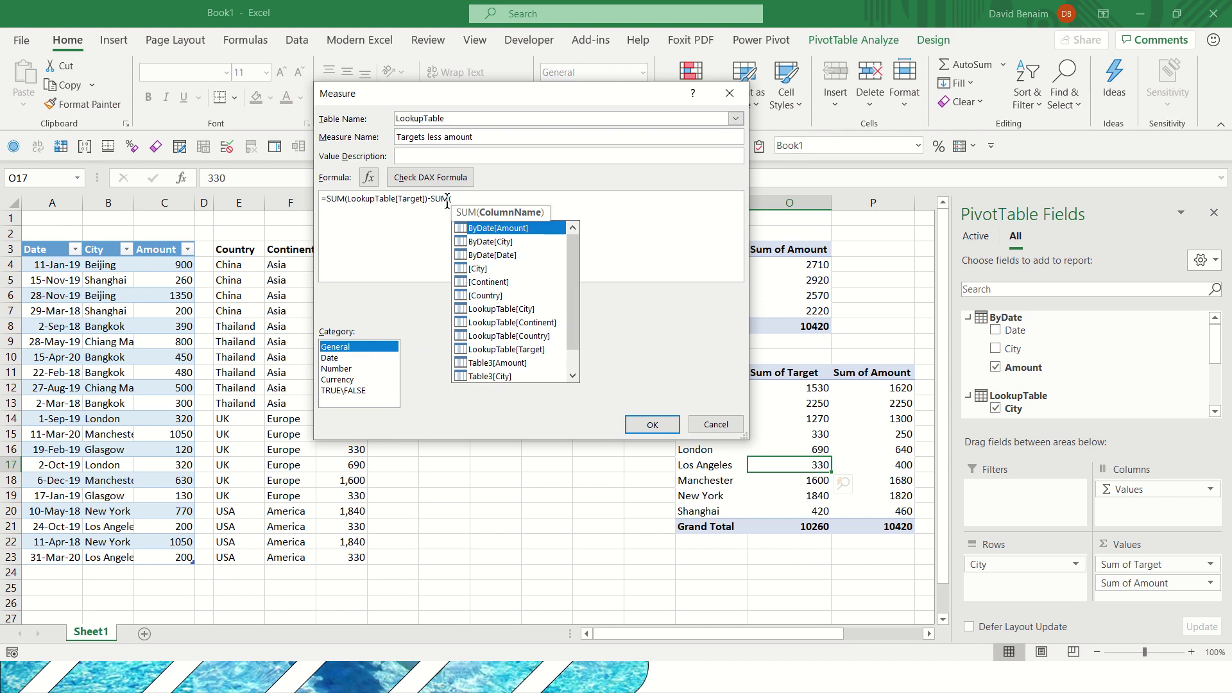
{"action": "type", "text": "amoun"}
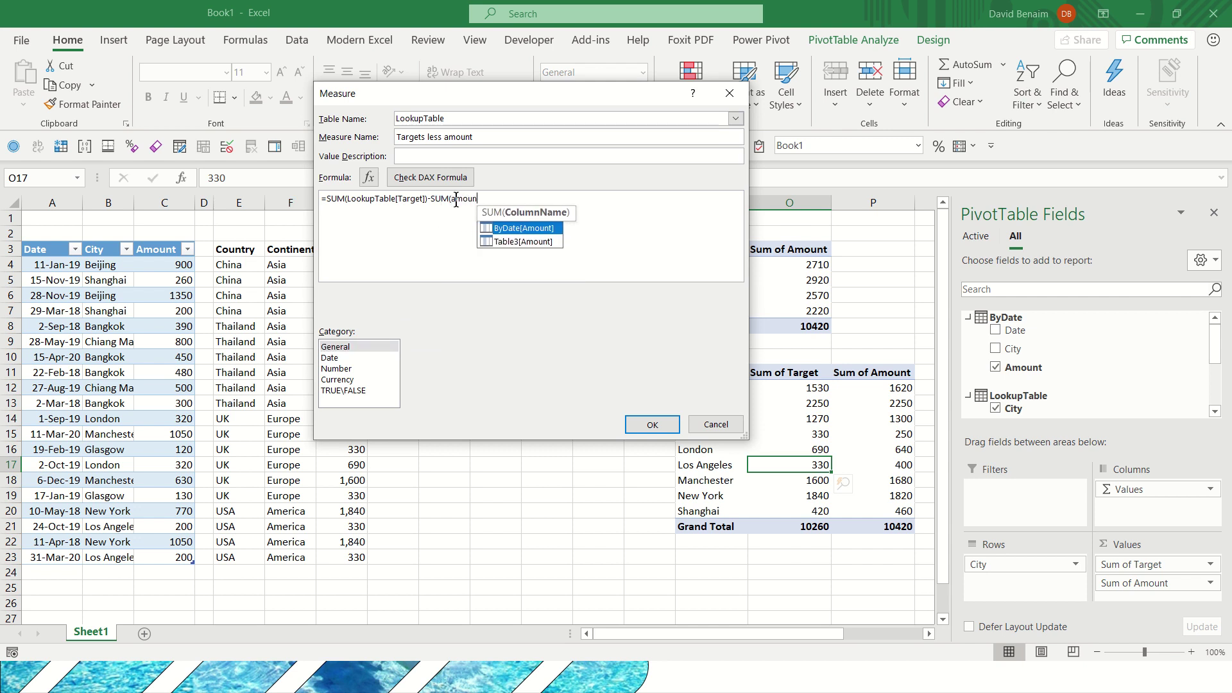
{"action": "double_click", "coordinate": [530, 229]}
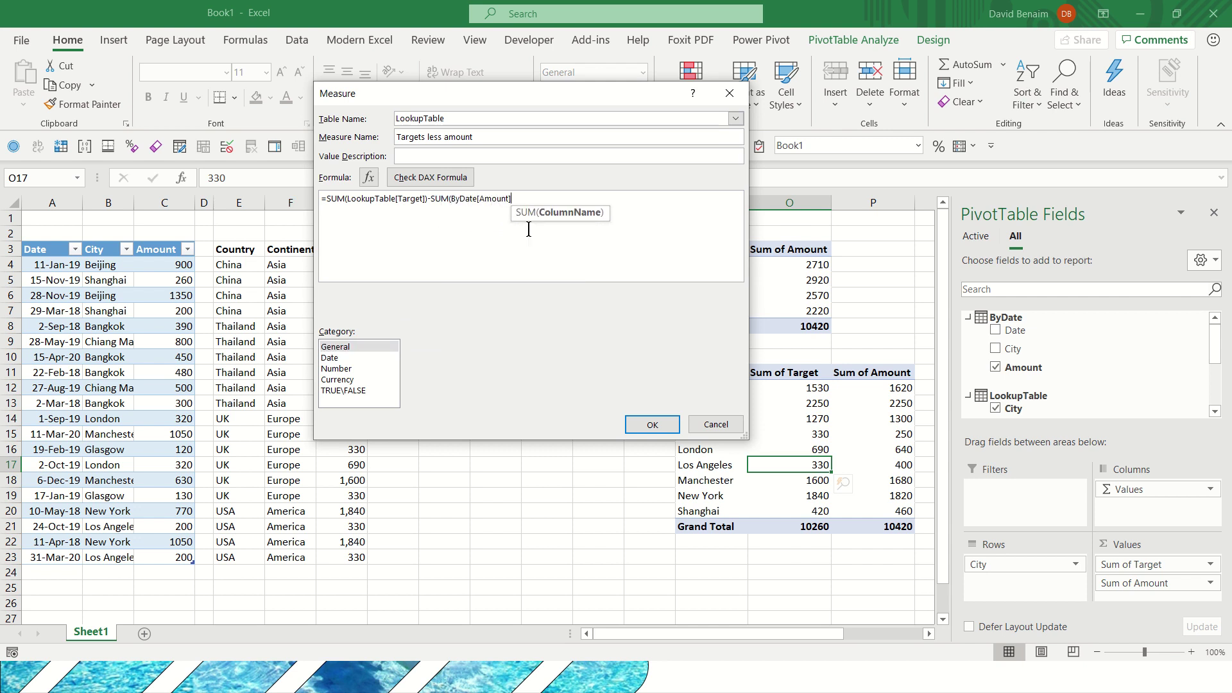
{"action": "type", "text": ")"}
{"action": "left_click", "coordinate": [438, 183]}
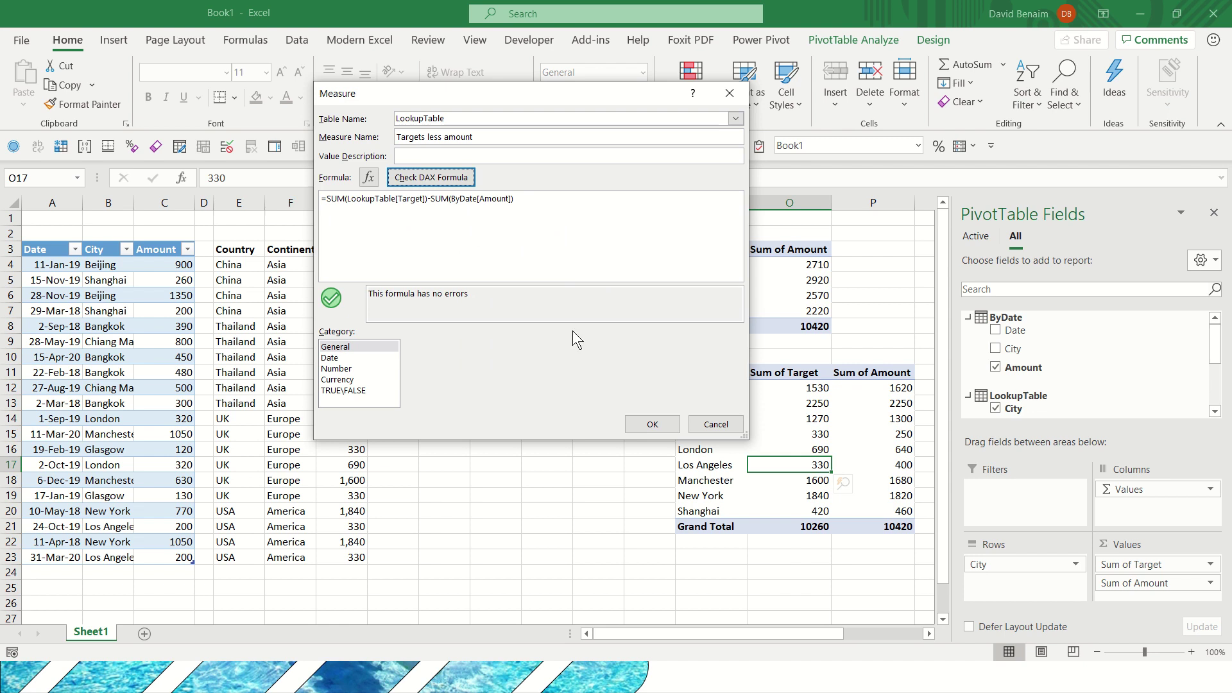
Save the measure and add Targets less amount to the city pivot, totalling -160
{"action": "left_click", "coordinate": [654, 424]}
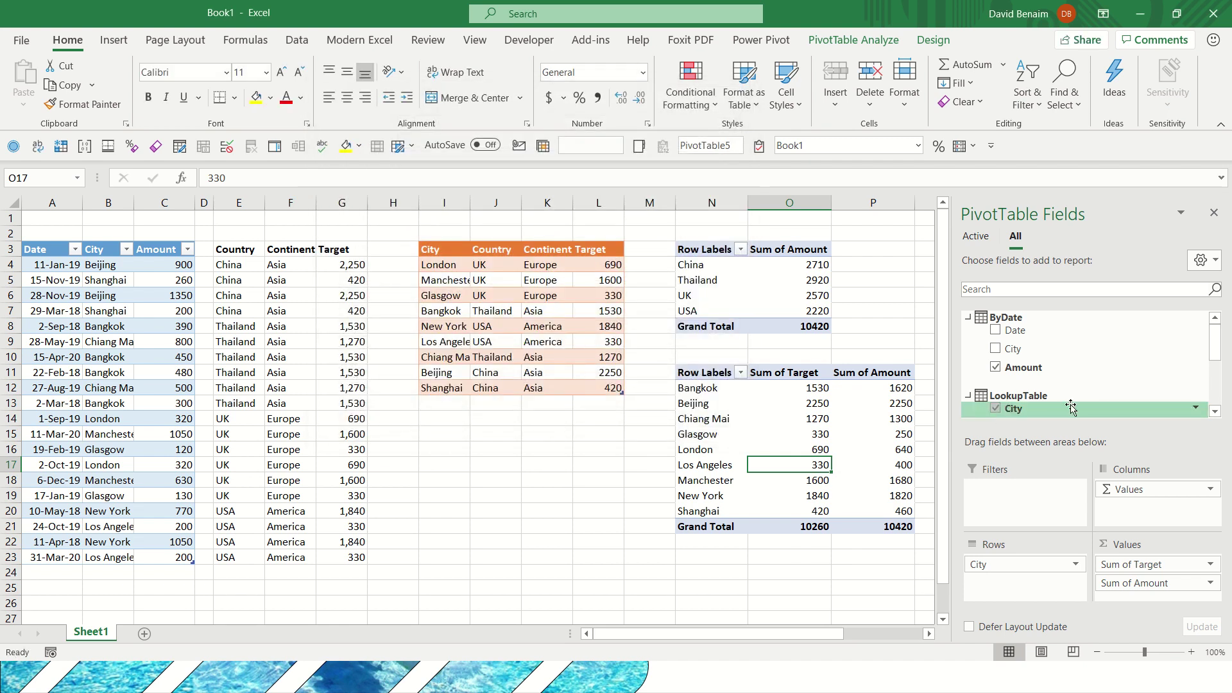
{"action": "left_click_drag", "start_coordinate": [1217, 340], "coordinate": [1218, 377]}
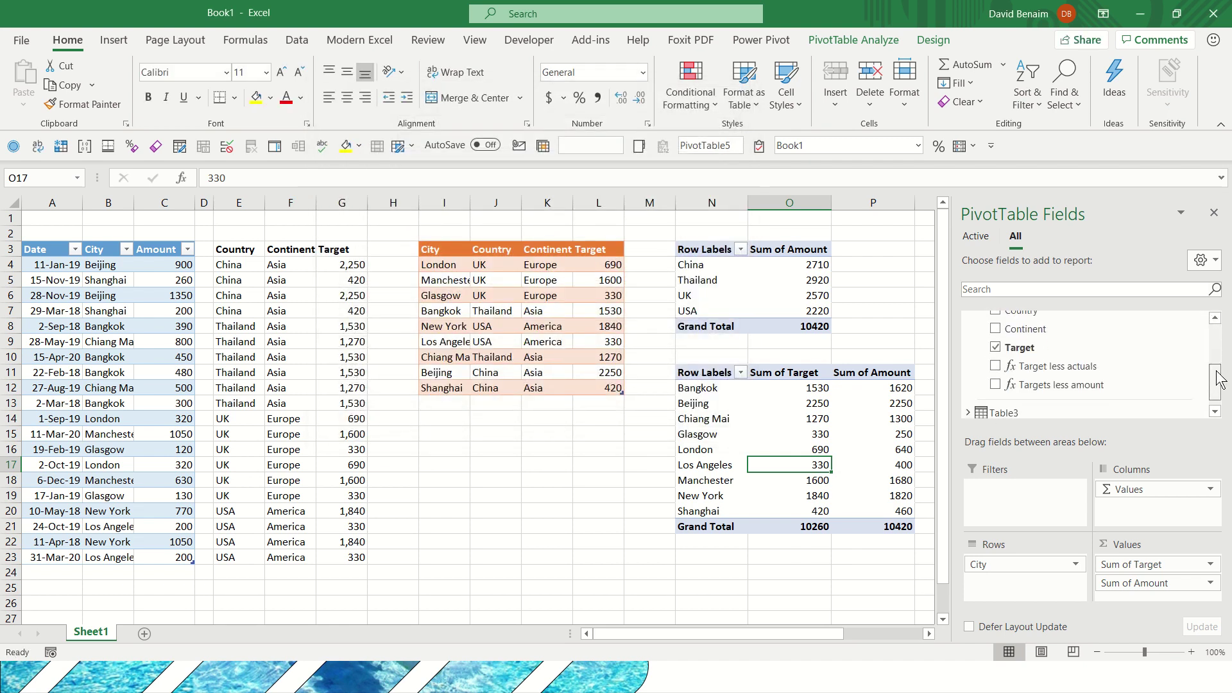
{"action": "left_click", "coordinate": [993, 384]}
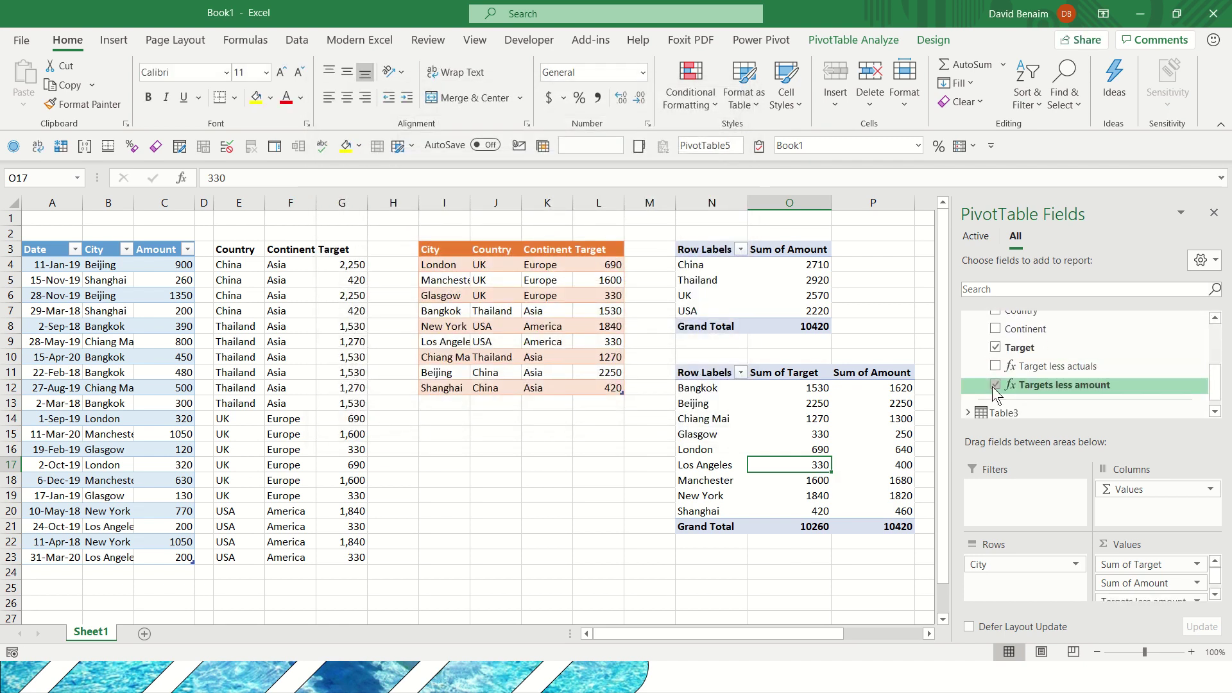
{"action": "left_click", "coordinate": [882, 330]}
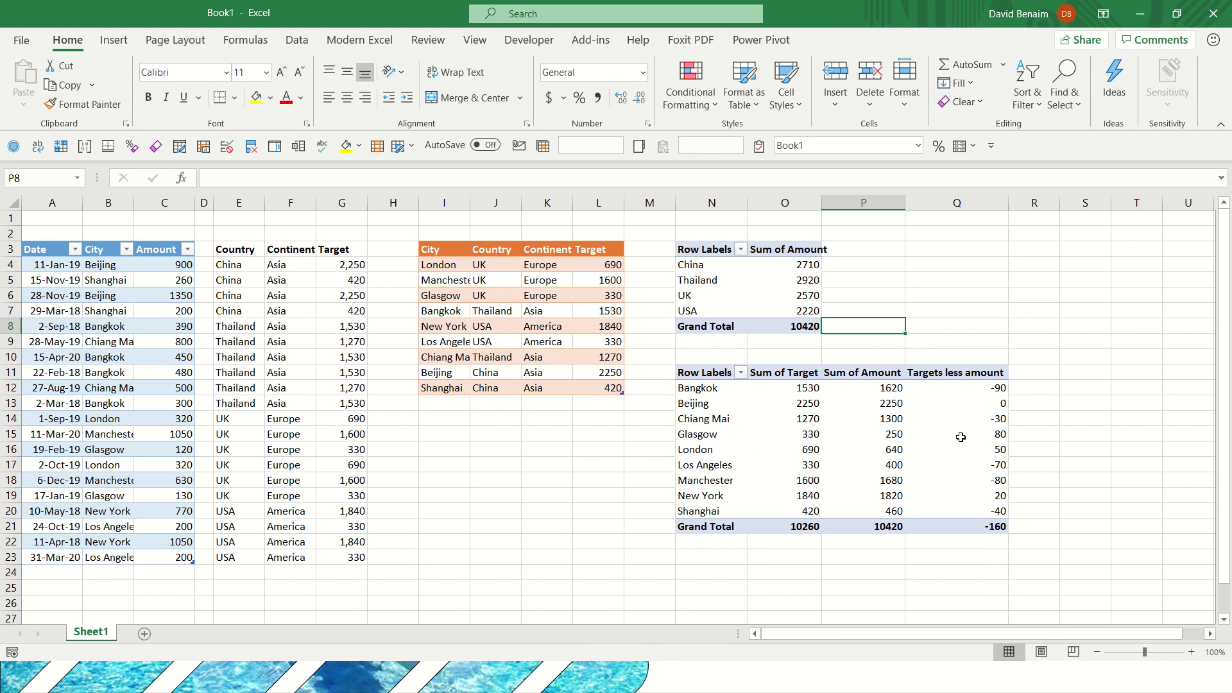
{"action": "mouse_move", "coordinate": [960, 437]}
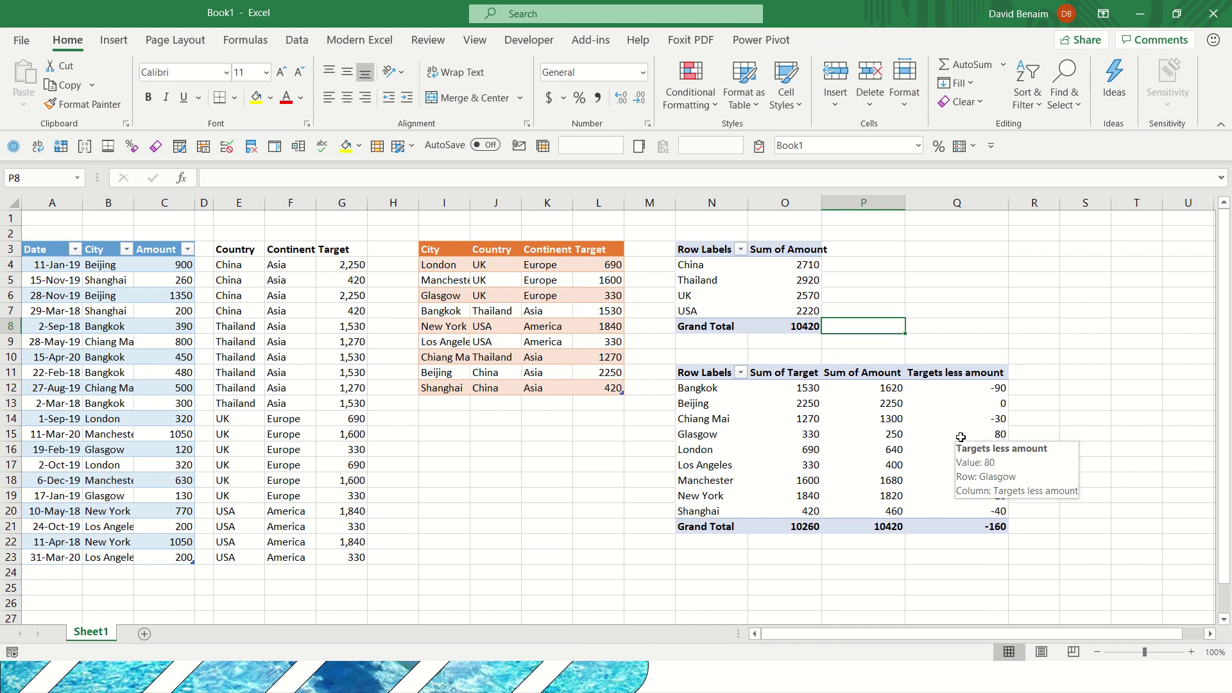
{"action": "left_click", "coordinate": [960, 417]}
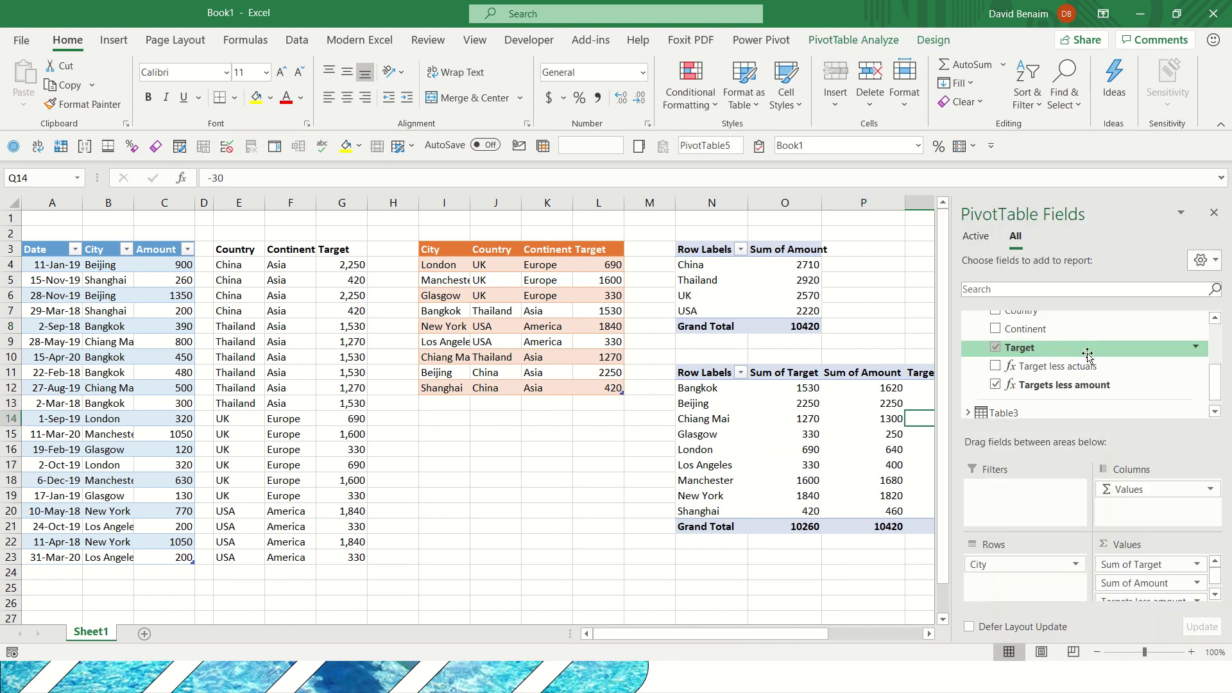
Switch the lower pivot's rows from City to Country
{"action": "left_click_drag", "start_coordinate": [1216, 388], "coordinate": [1217, 360]}
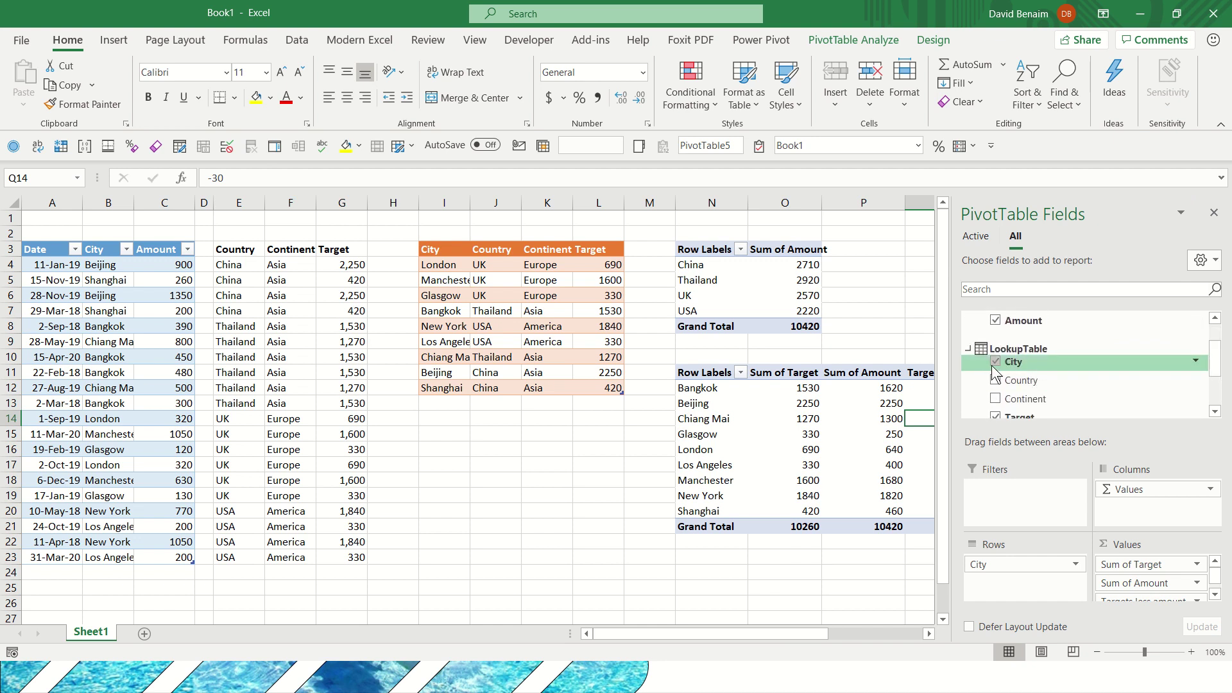
{"action": "left_click", "coordinate": [995, 362]}
{"action": "left_click", "coordinate": [996, 380]}
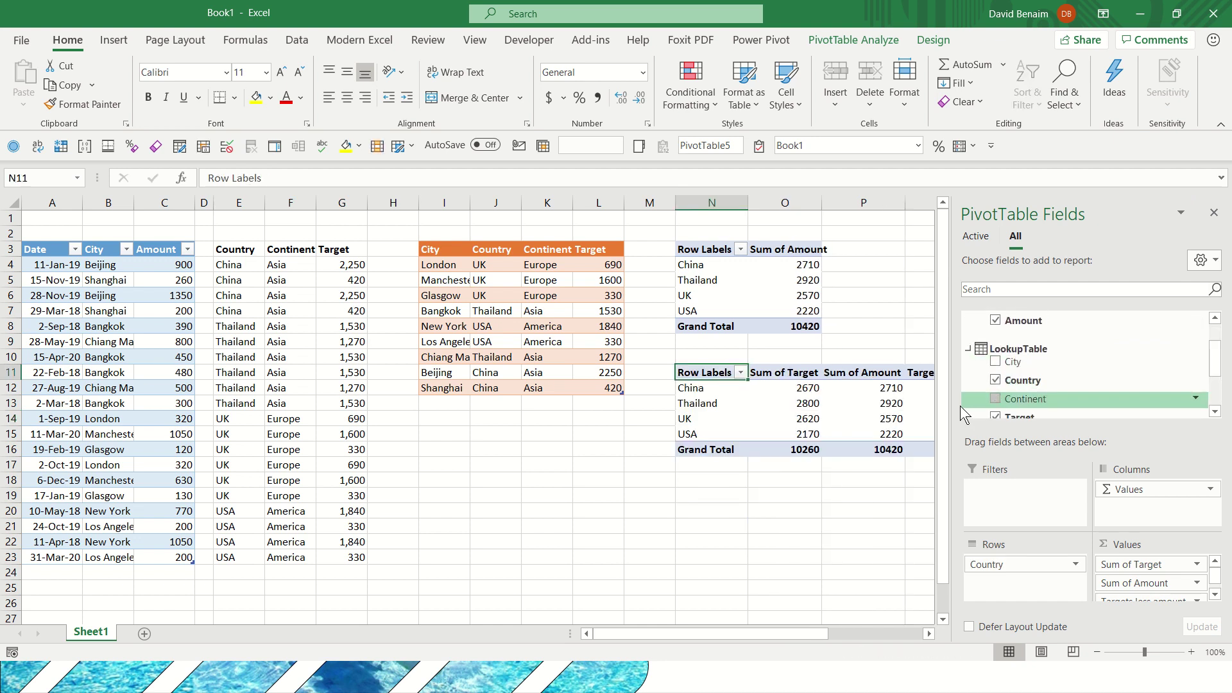
{"action": "left_click", "coordinate": [714, 527]}
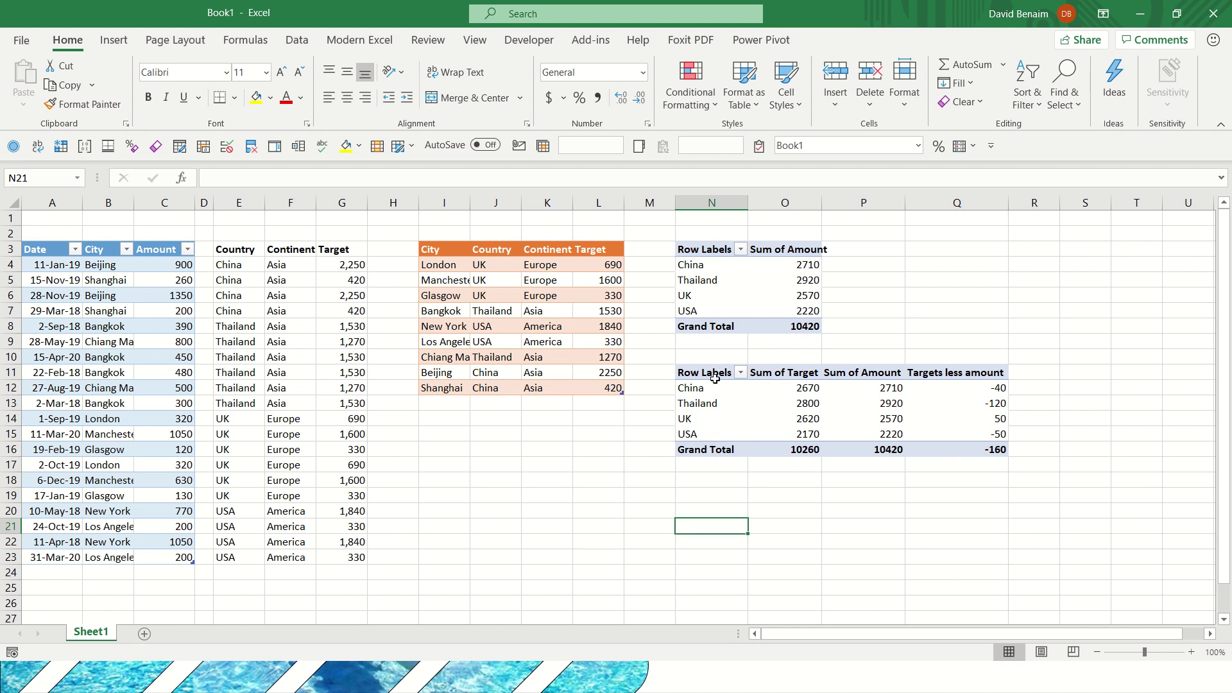
Copy the country pivot and paste it at N19
{"action": "left_click_drag", "start_coordinate": [714, 378], "coordinate": [998, 450]}
{"action": "key", "text": "ctrl+c"}
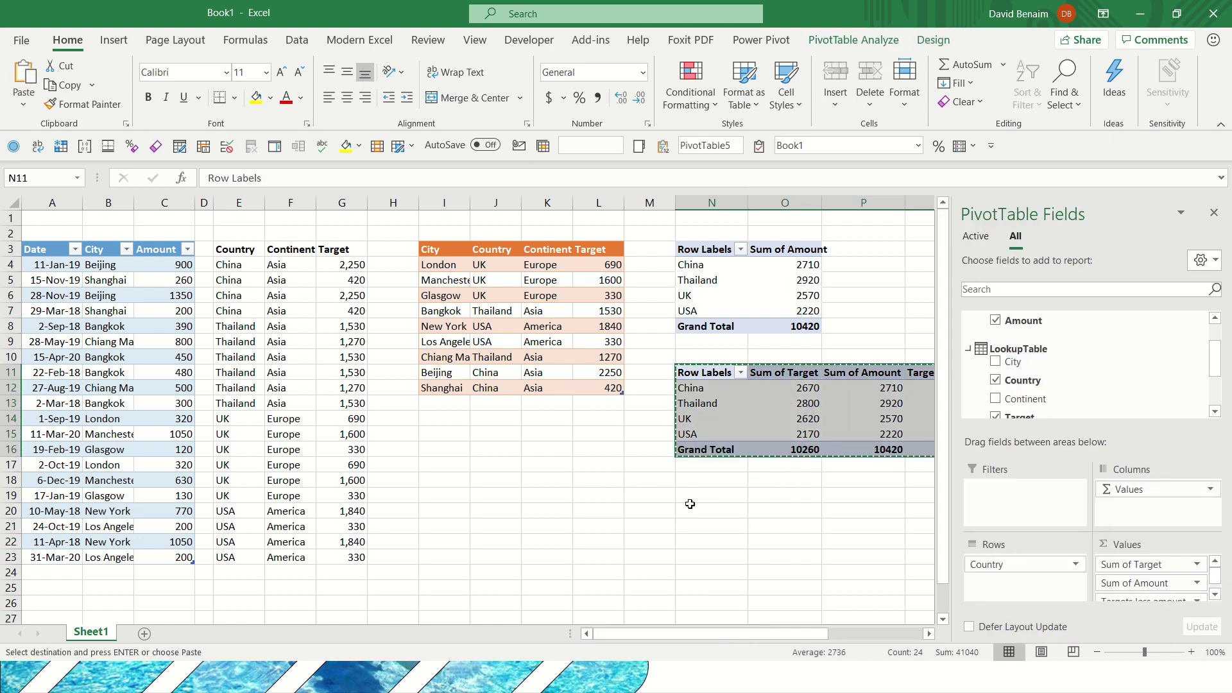
{"action": "left_click", "coordinate": [690, 503]}
{"action": "key", "text": "ctrl+v"}
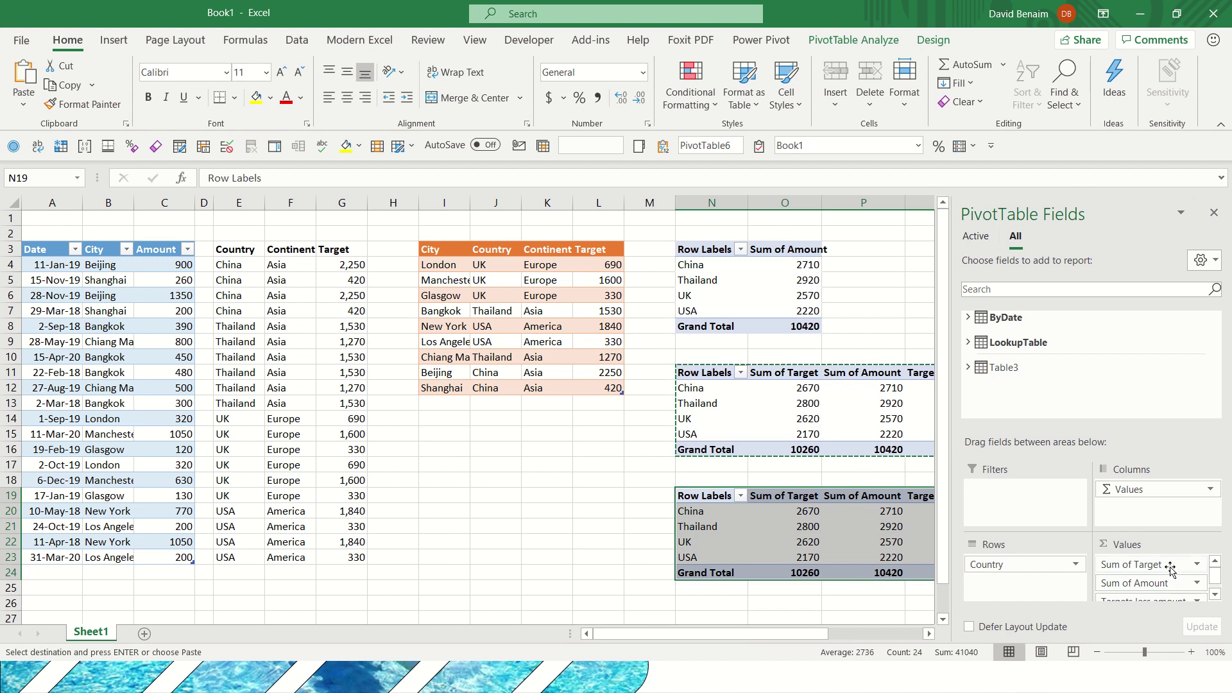
Replace the copy's values with Count of City: China 4, Thailand 6, UK 6, USA 4
{"action": "left_click_drag", "start_coordinate": [1170, 568], "coordinate": [851, 567]}
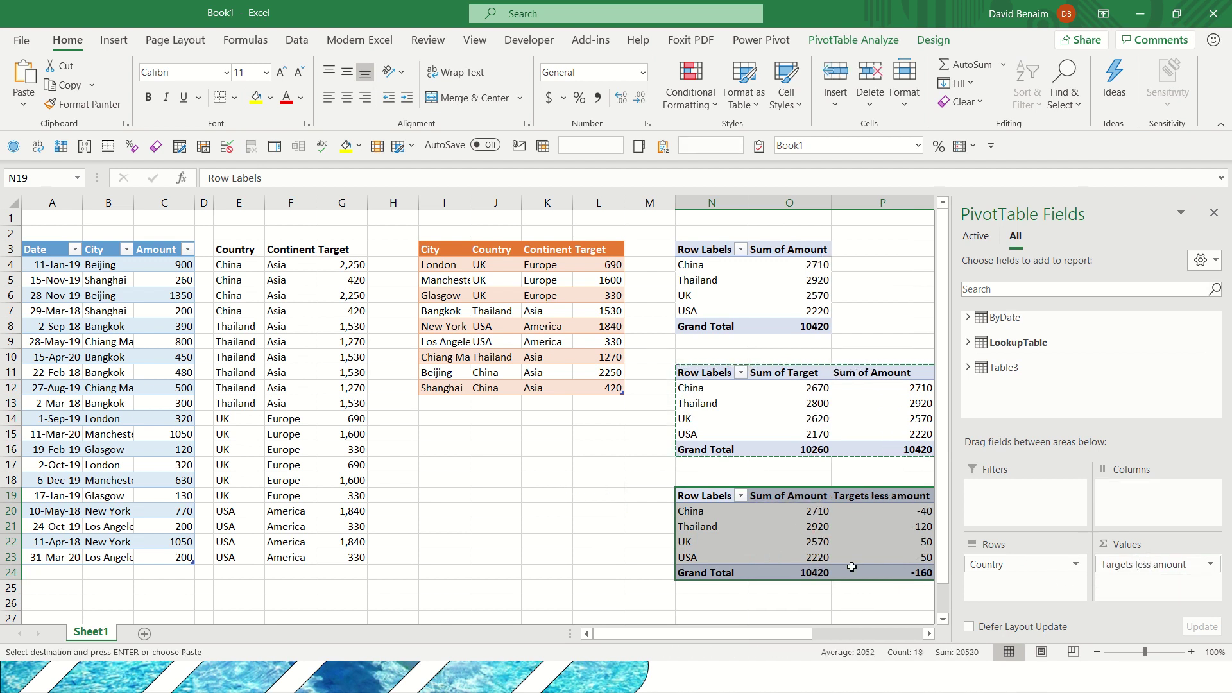
{"action": "left_click_drag", "start_coordinate": [1119, 565], "coordinate": [659, 461]}
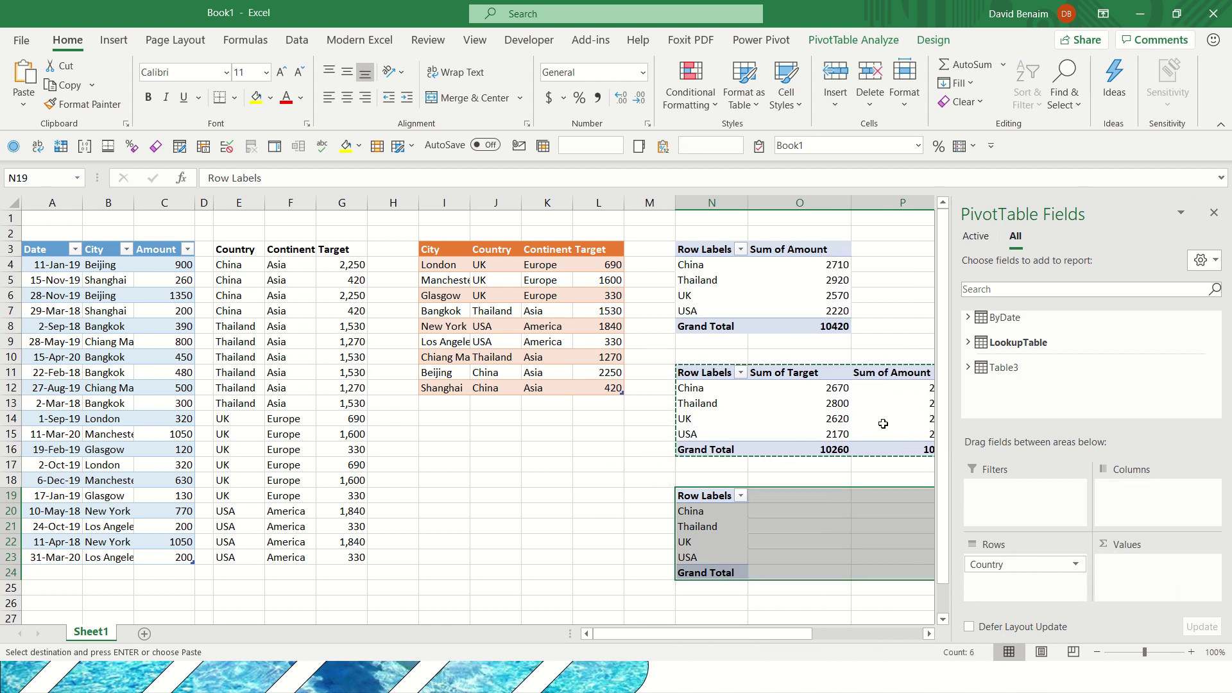
{"action": "left_click", "coordinate": [714, 533]}
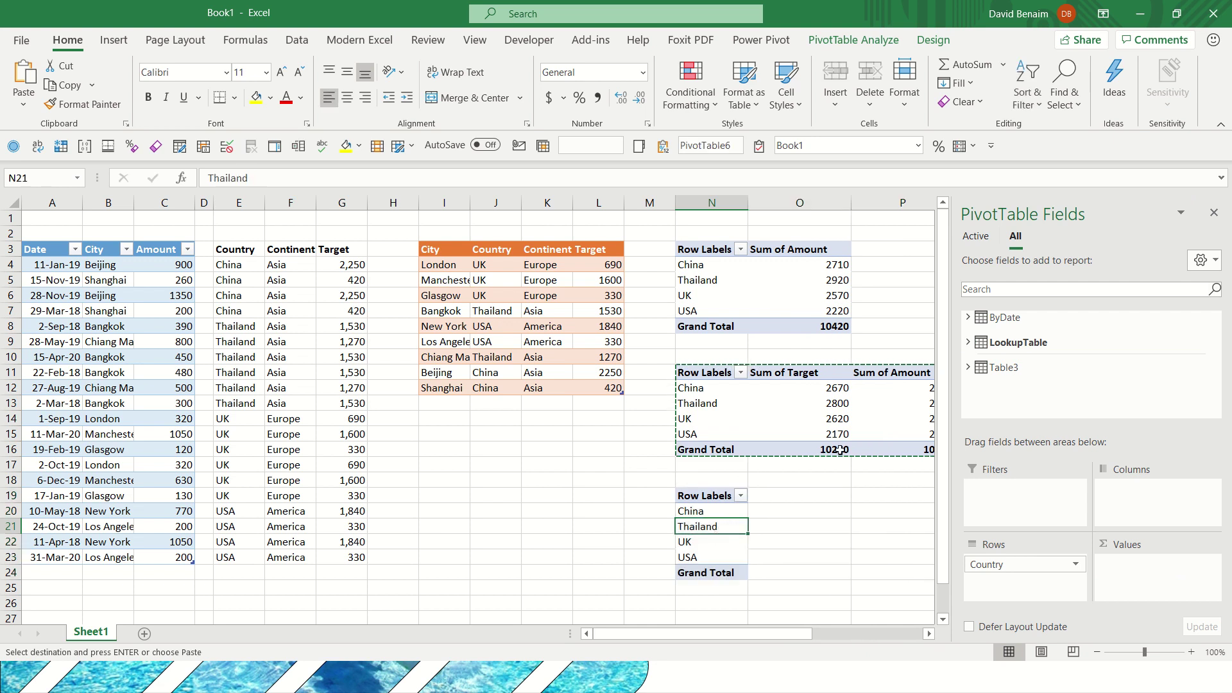
{"action": "left_click", "coordinate": [967, 317]}
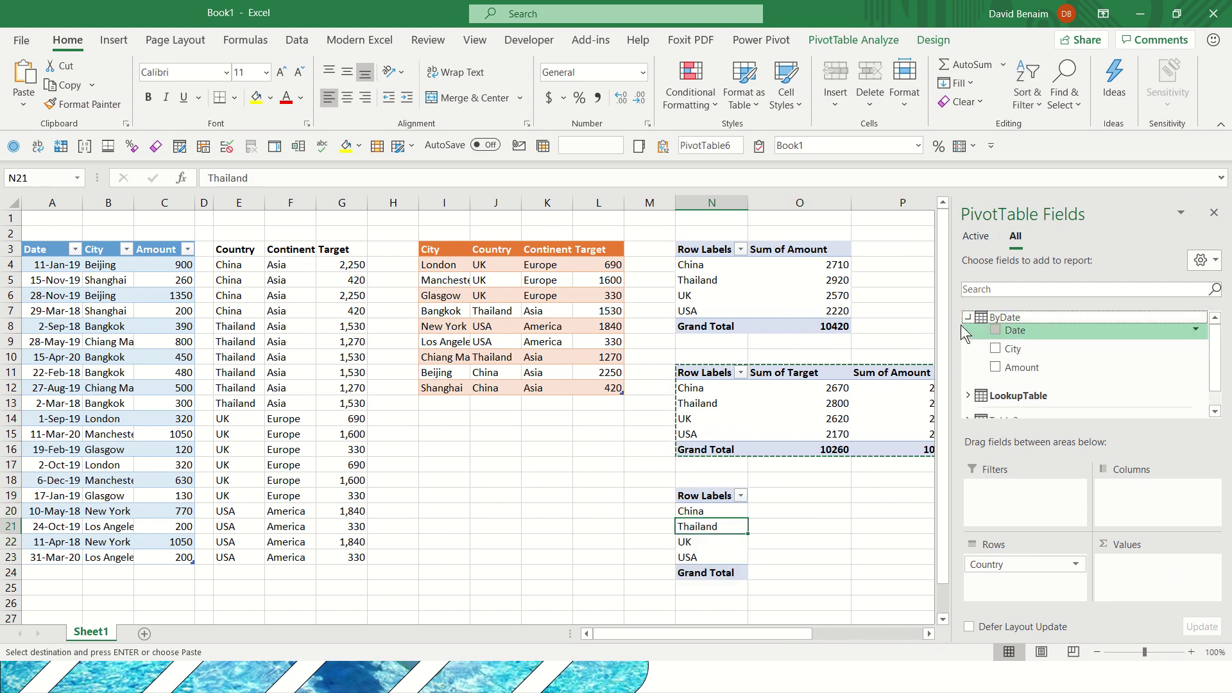
{"action": "left_click", "coordinate": [996, 348]}
{"action": "left_click_drag", "start_coordinate": [995, 345], "coordinate": [1135, 587]}
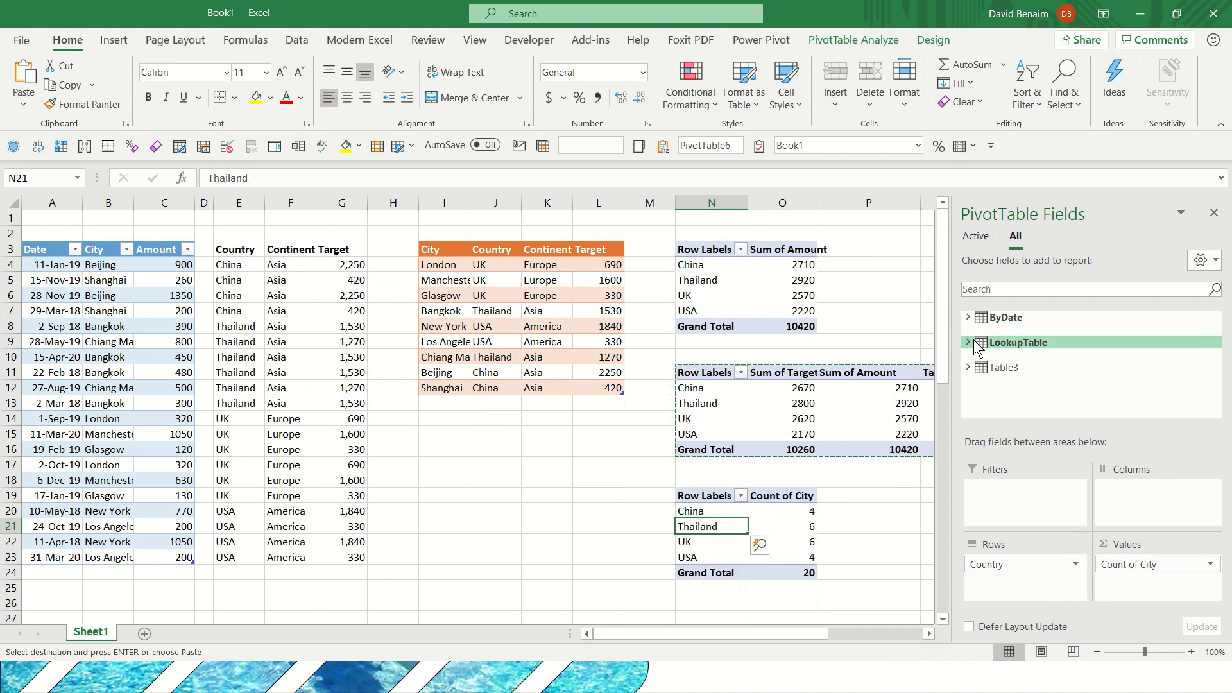
{"action": "left_click", "coordinate": [795, 526]}
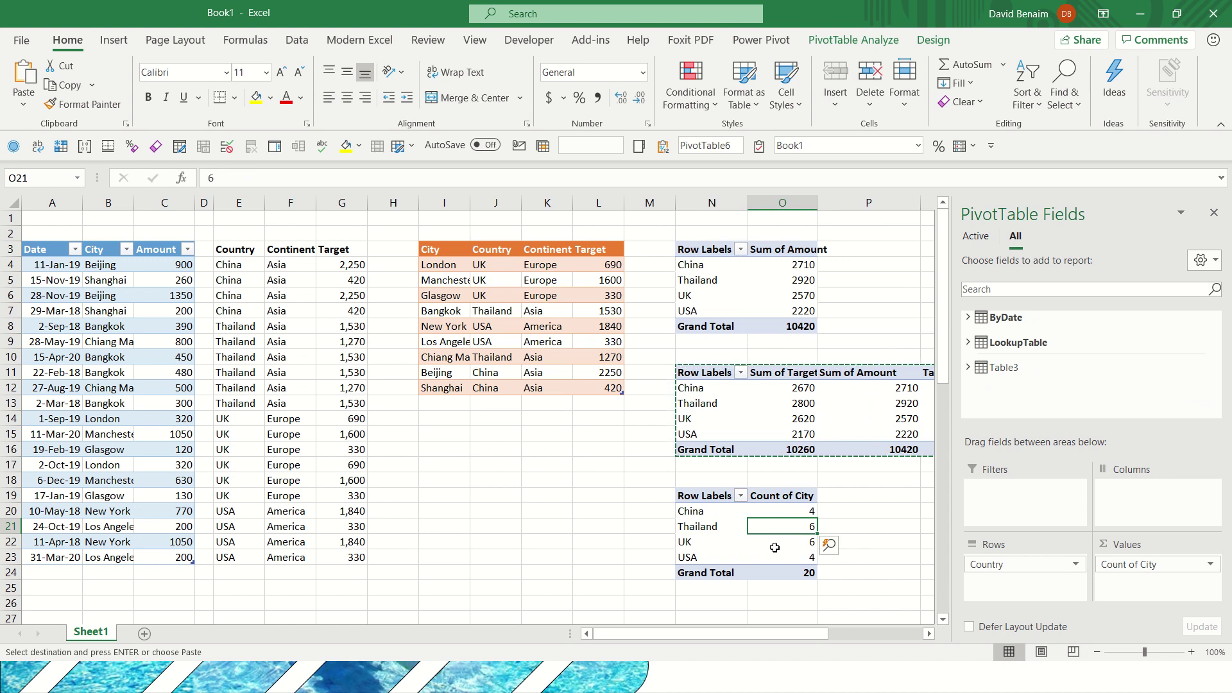
{"action": "left_click", "coordinate": [777, 541]}
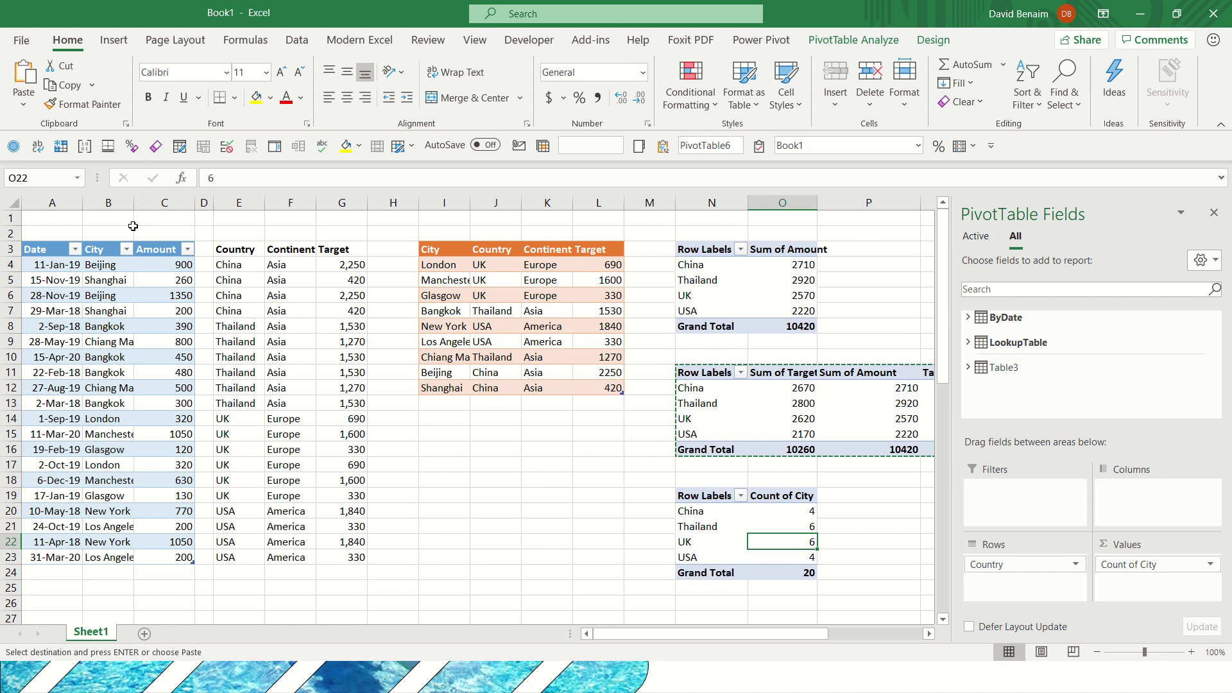
Select the six UK cities London through Glasgow, then open the Count of City value's options
{"action": "left_click", "coordinate": [109, 420]}
{"action": "left_click_drag", "start_coordinate": [109, 420], "coordinate": [125, 489]}
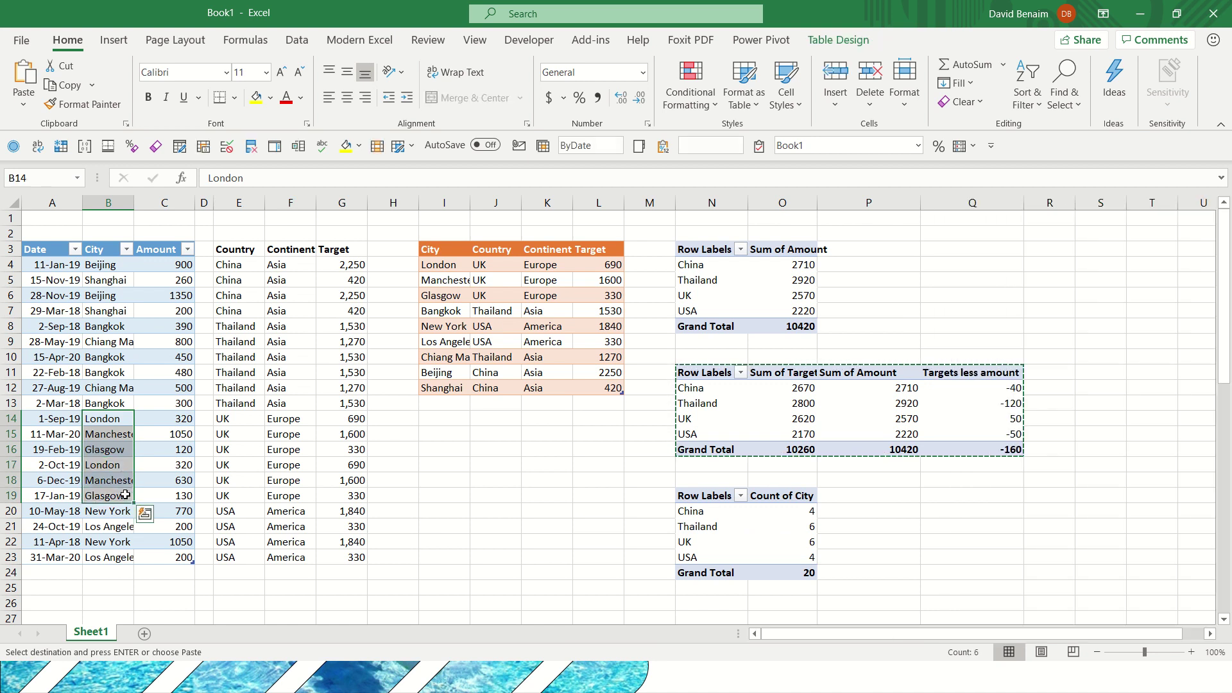
{"action": "left_click", "coordinate": [800, 545]}
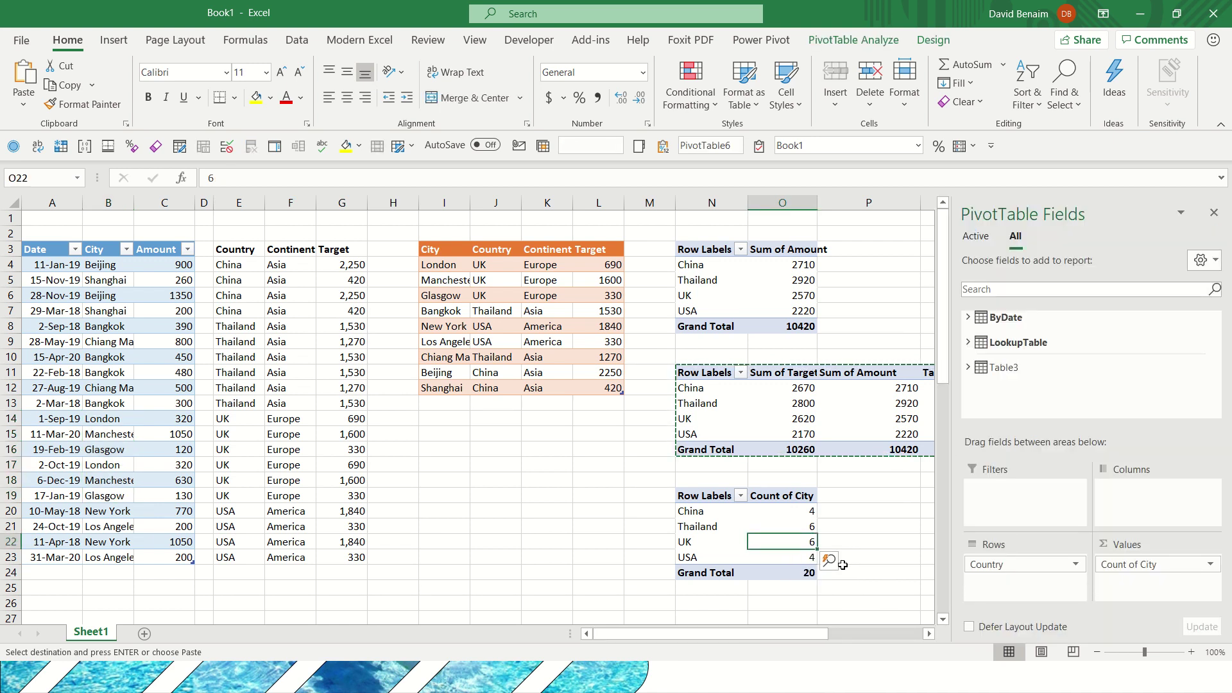
{"action": "left_click", "coordinate": [1124, 564]}
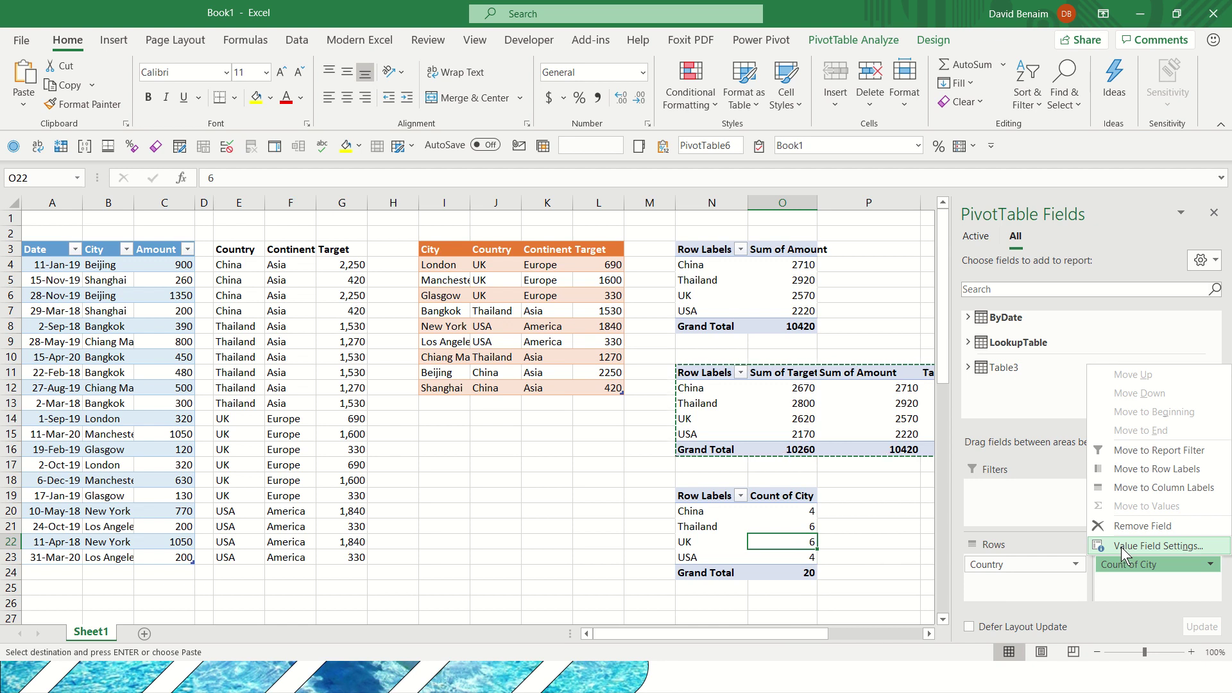
Summarize City by Distinct Count after Max proves unsupported, then select the pivot range N19:O24
{"action": "left_click", "coordinate": [1122, 547]}
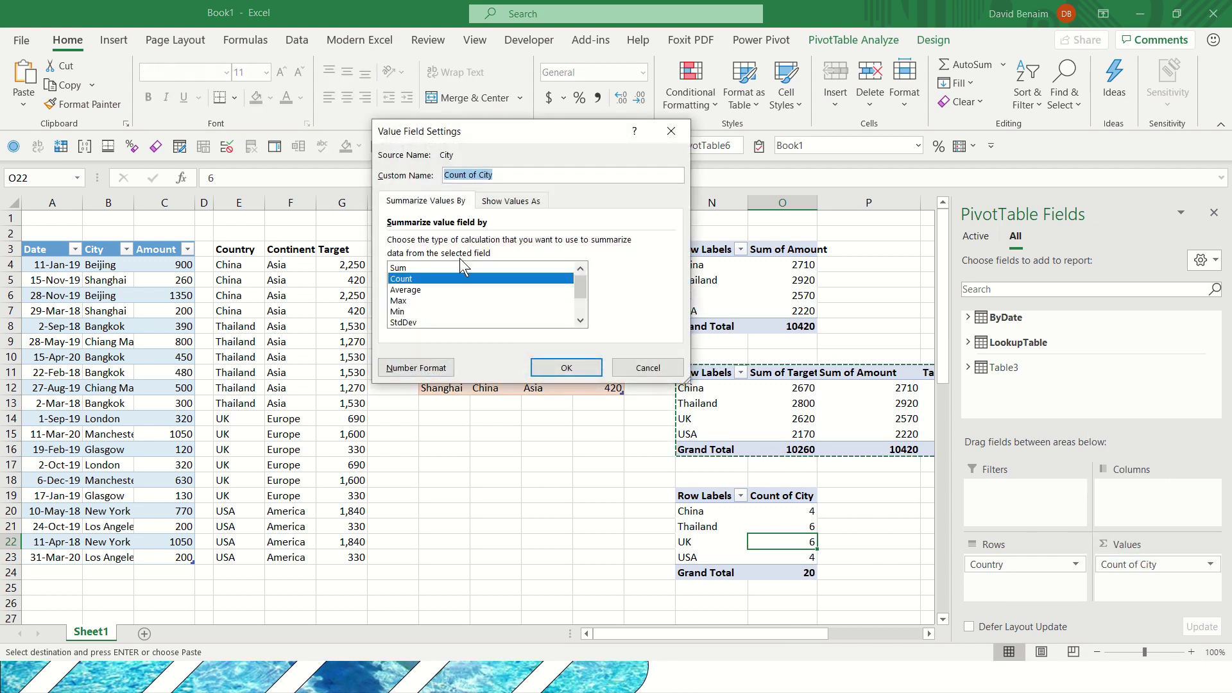
{"action": "left_click", "coordinate": [449, 300]}
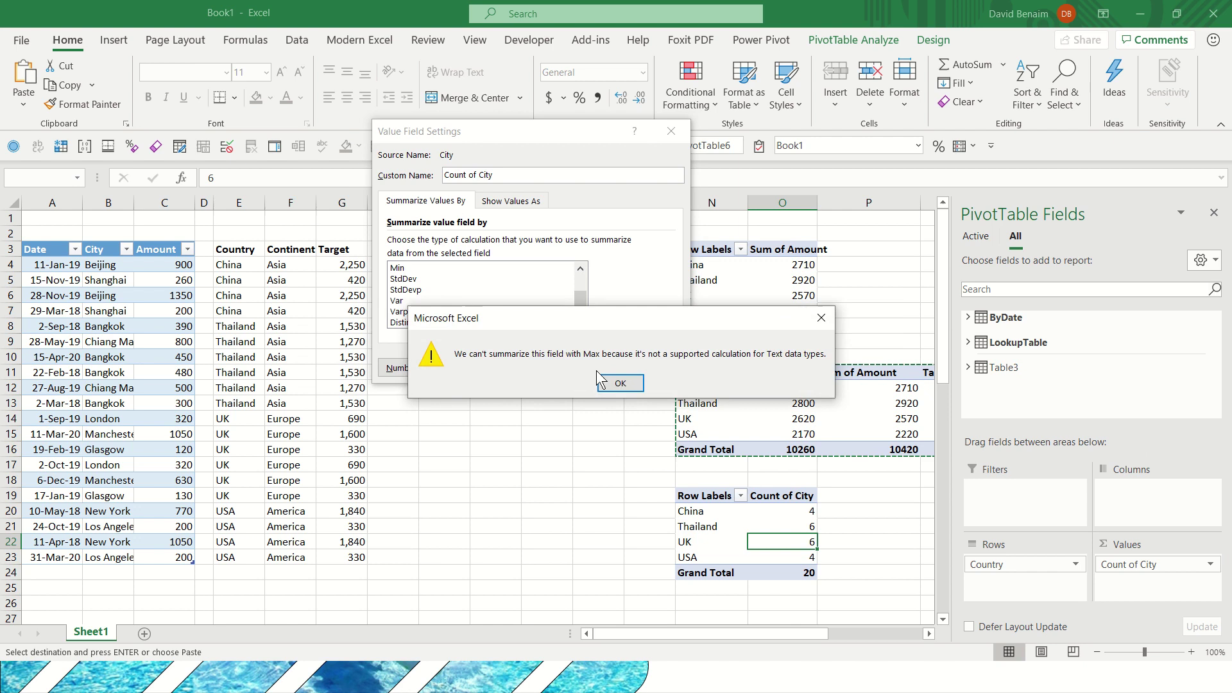
{"action": "left_click", "coordinate": [620, 382]}
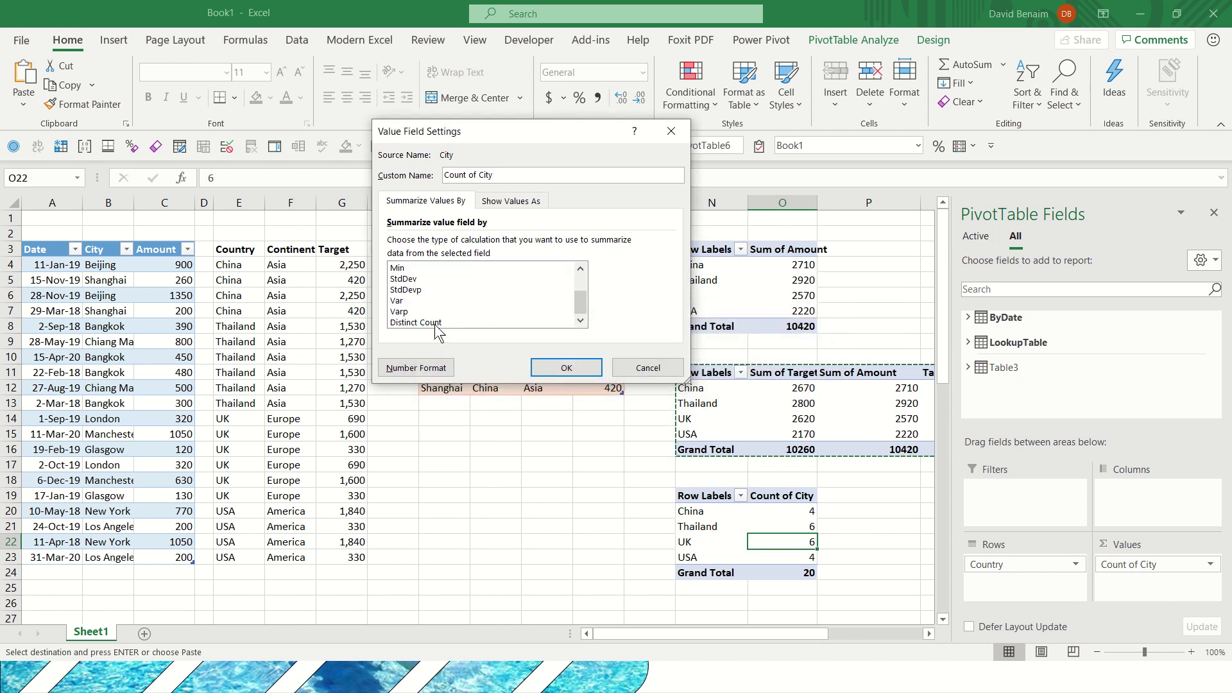
{"action": "left_click", "coordinate": [441, 322]}
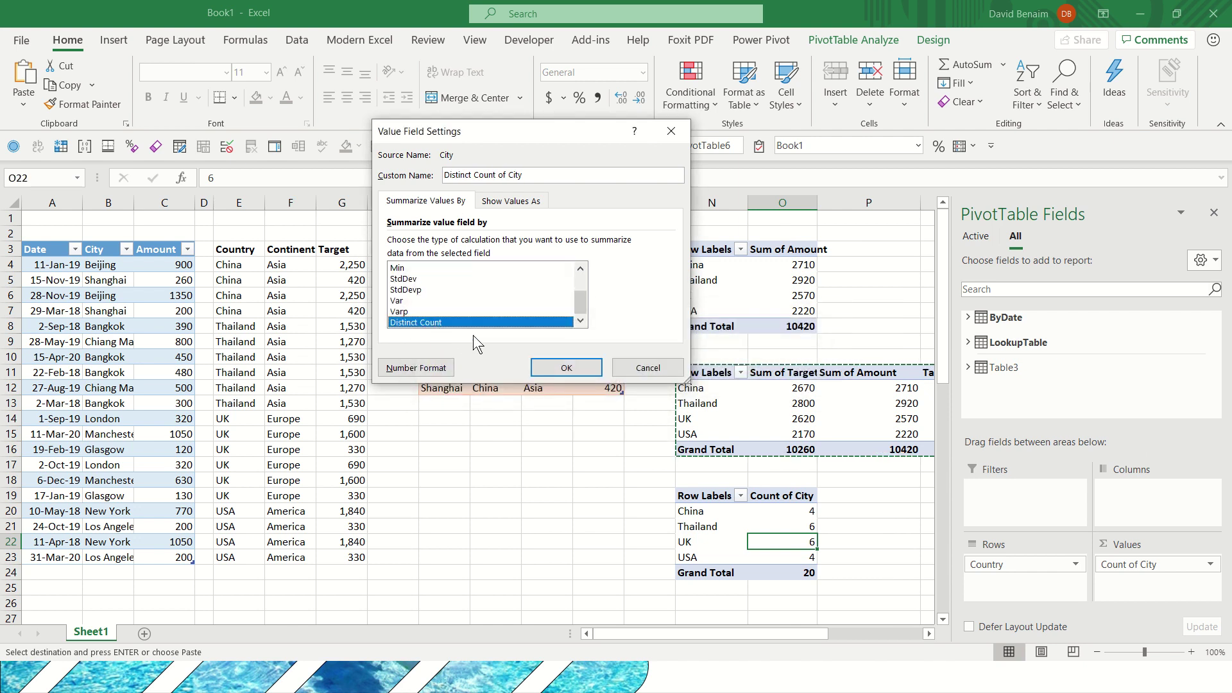
{"action": "left_click", "coordinate": [543, 367]}
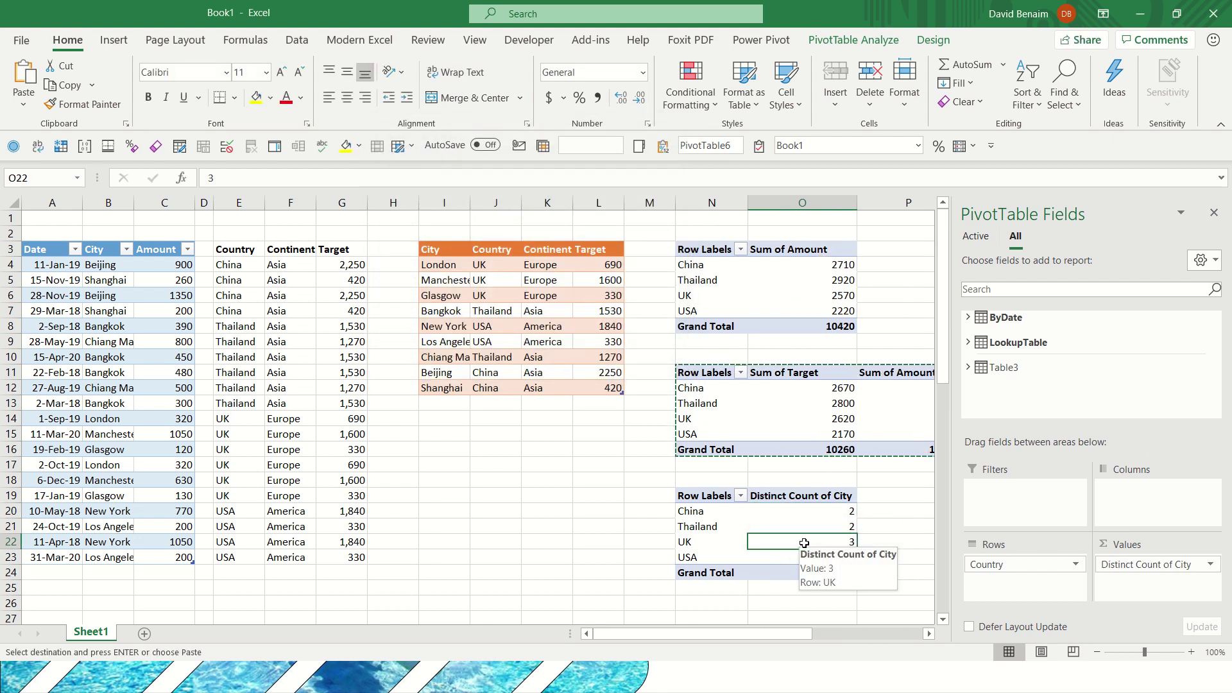
{"action": "left_click", "coordinate": [711, 495]}
{"action": "left_click_drag", "start_coordinate": [711, 496], "coordinate": [776, 579]}
Paste a copy of the distinct-count pivot at Q19 and convert it to CUBEVALUE formulas
{"action": "key", "text": "ctrl+c"}
{"action": "key", "text": "Right"}
{"action": "key", "text": "Right"}
{"action": "key", "text": "Right"}
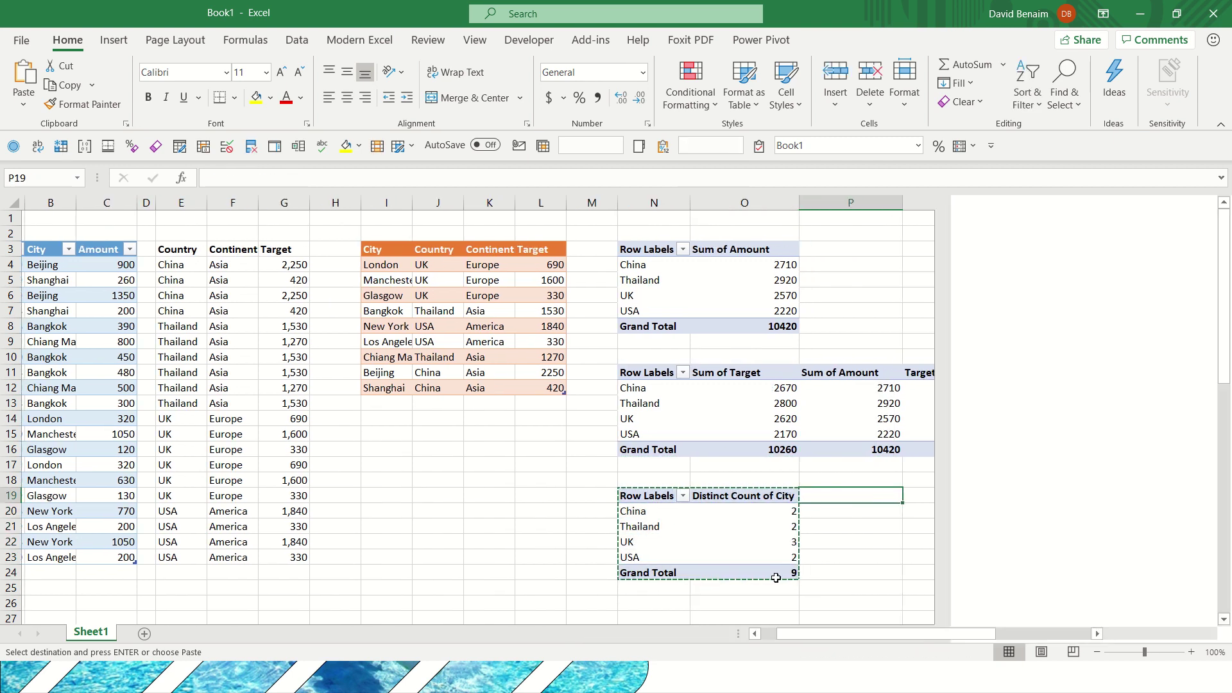
{"action": "key", "text": "ctrl+v"}
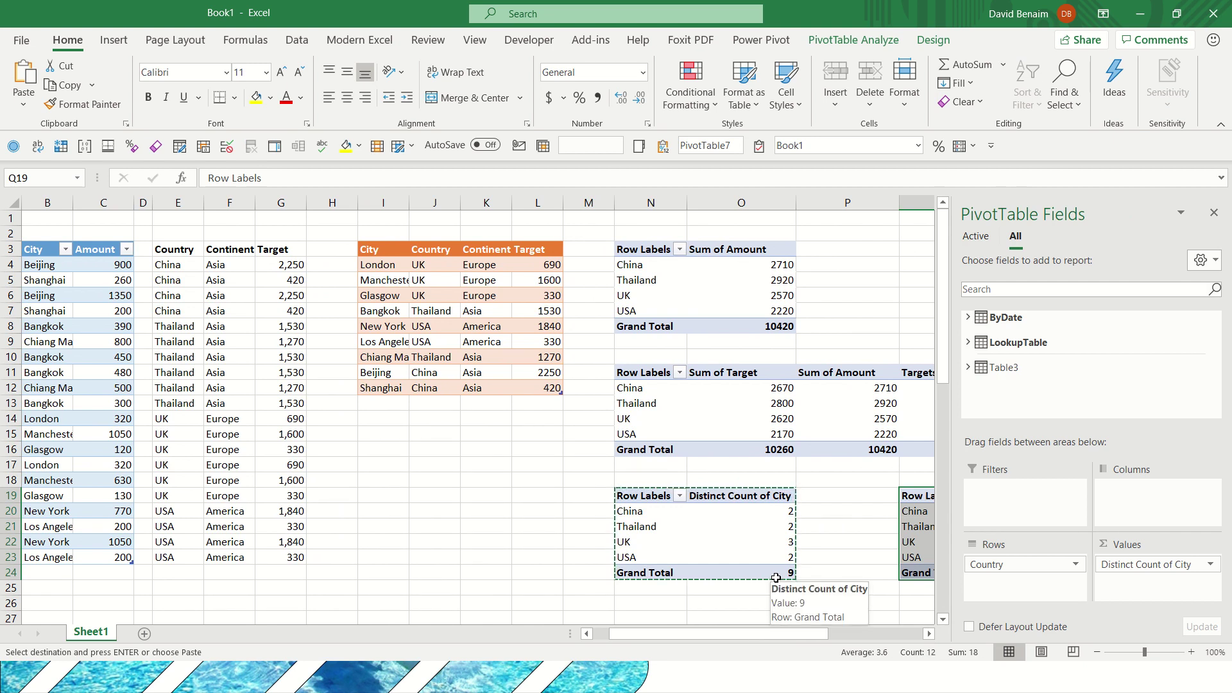
{"action": "left_click", "coordinate": [837, 40]}
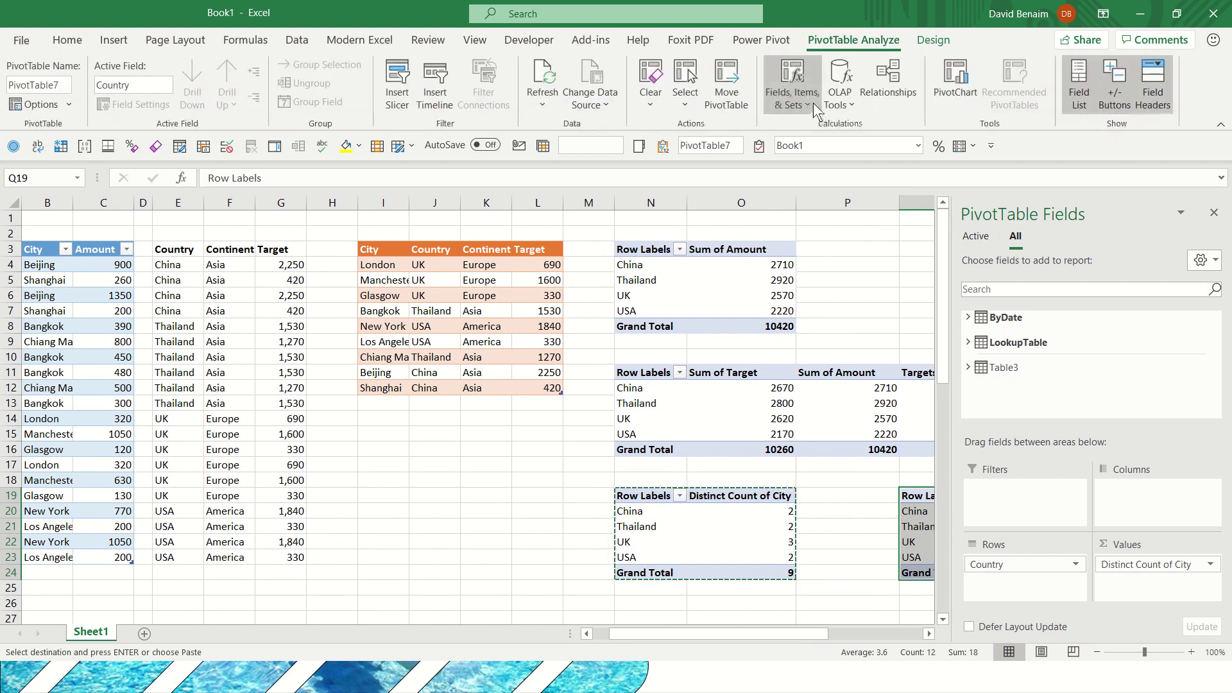
{"action": "left_click", "coordinate": [841, 93]}
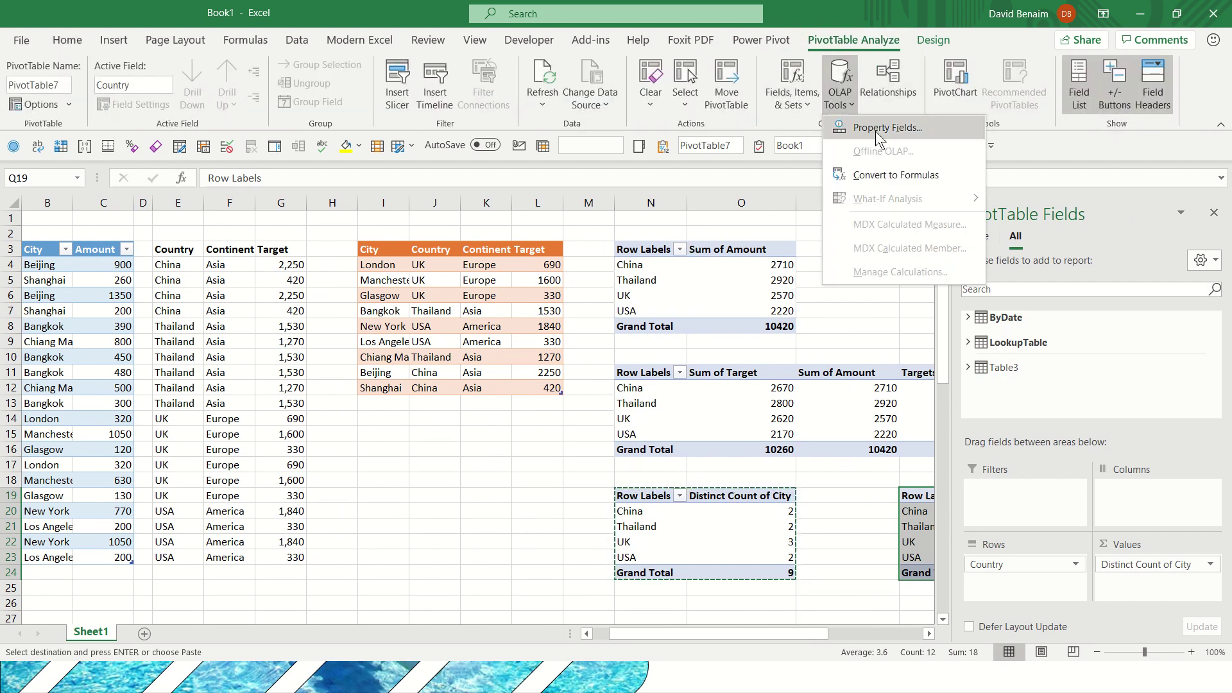
{"action": "left_click", "coordinate": [903, 179]}
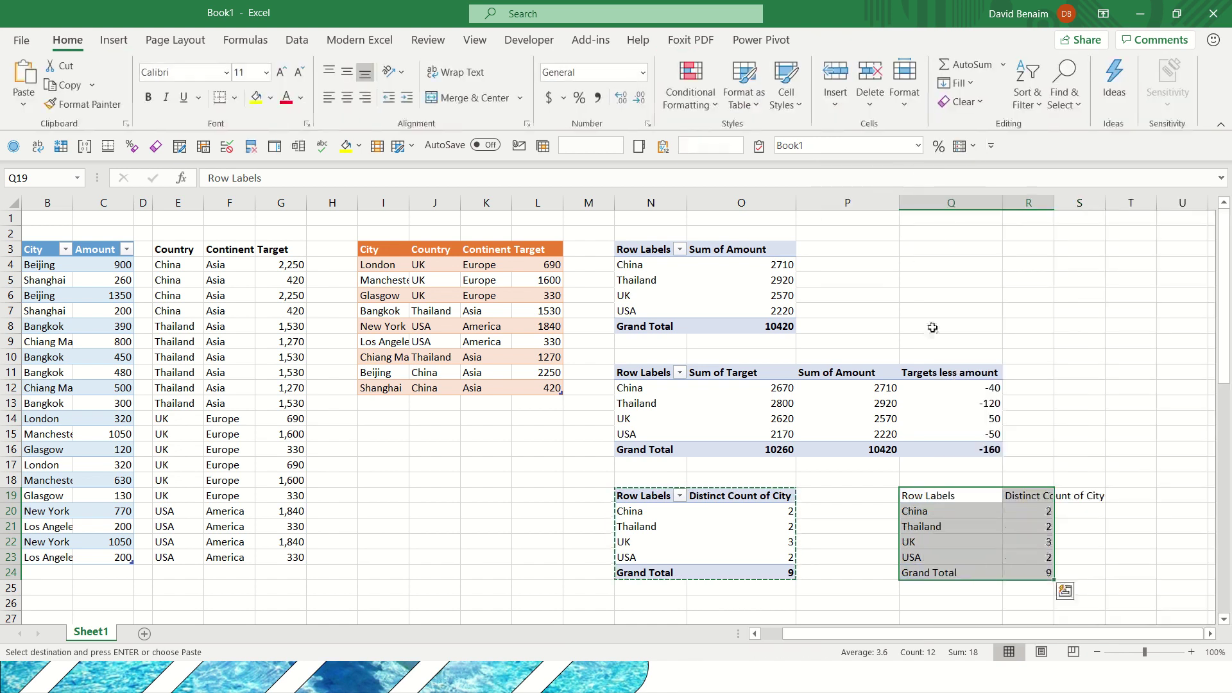
Inspect the CUBEVALUE formulas behind the UK, China and USA counts in column R
{"action": "left_click_drag", "start_coordinate": [1023, 511], "coordinate": [1023, 523]}
{"action": "left_click", "coordinate": [1024, 542]}
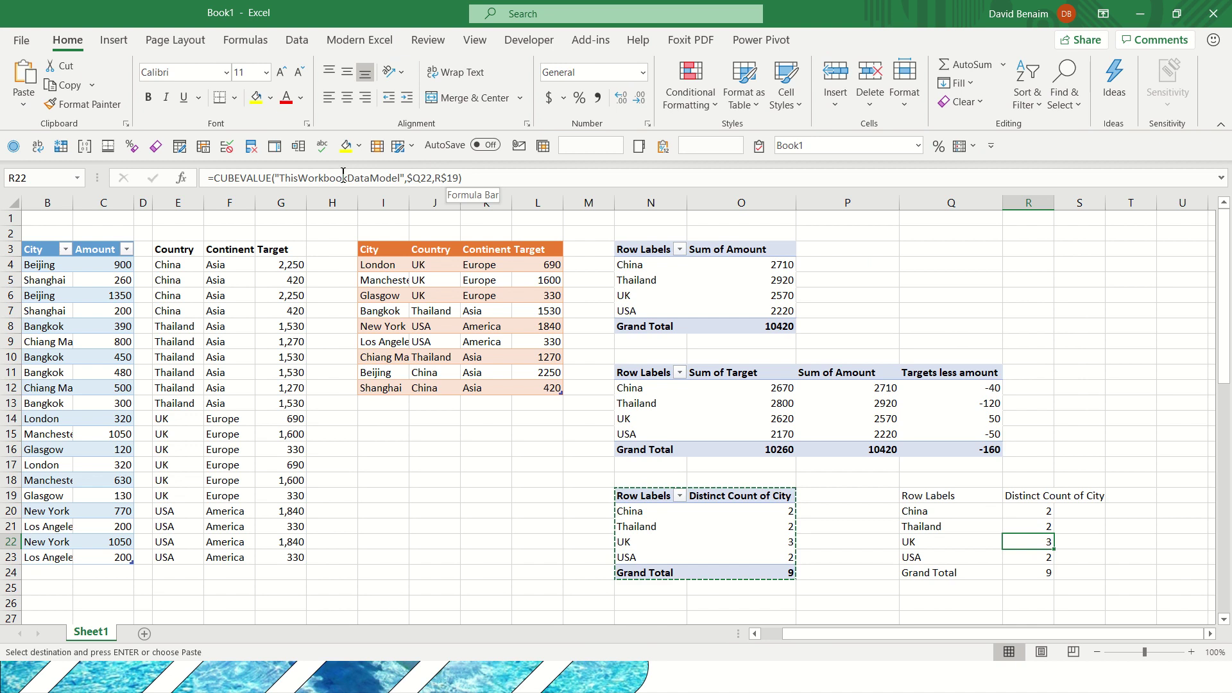
{"action": "left_click", "coordinate": [1025, 516]}
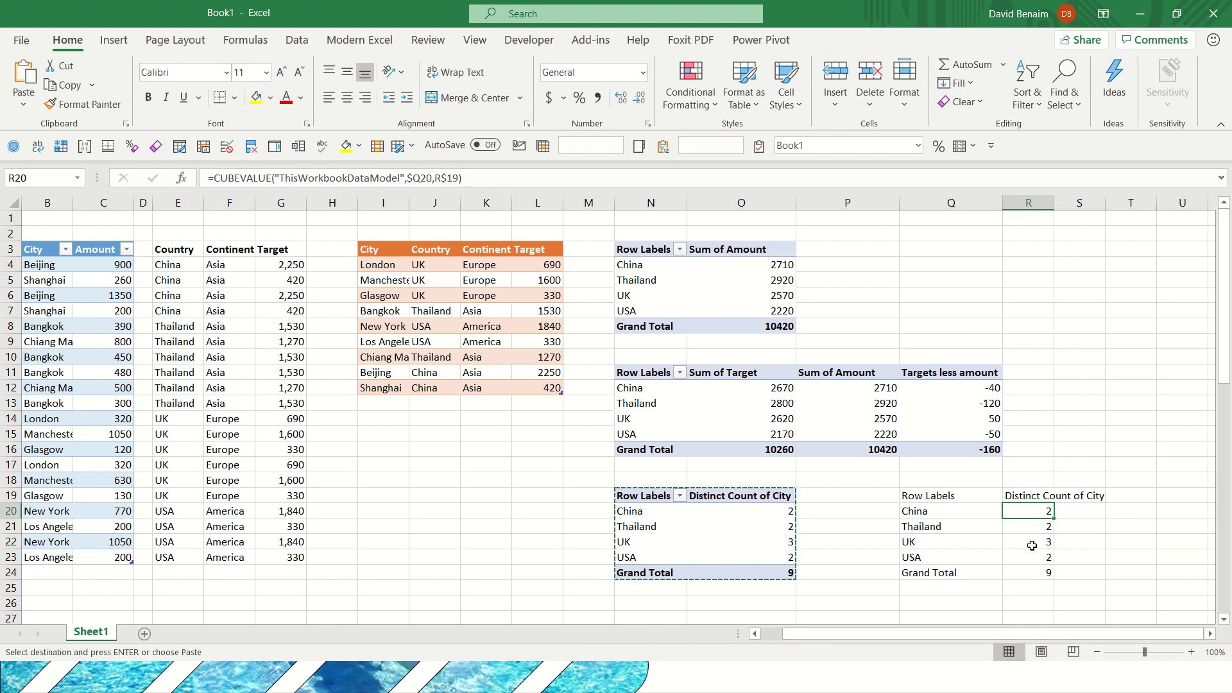
{"action": "left_click", "coordinate": [1033, 554]}
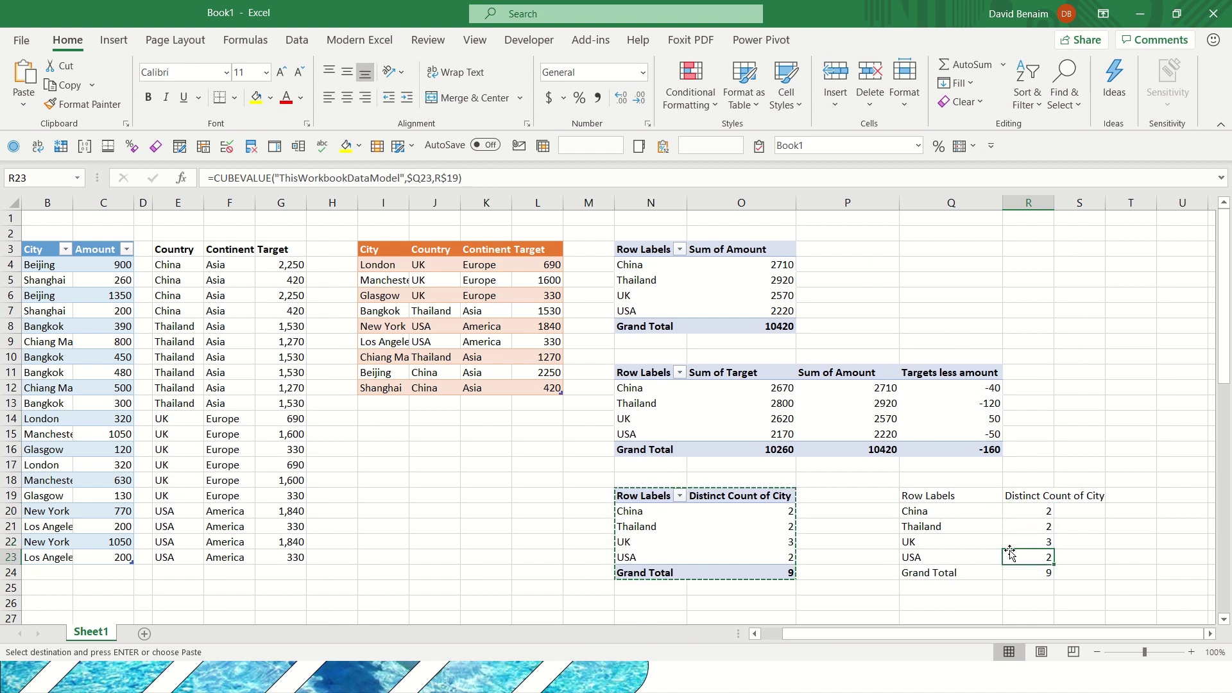
Change Glasgow in B16 to Birmingham, check E16's #N/A VLOOKUP, then return to Q19
{"action": "left_click", "coordinate": [95, 404]}
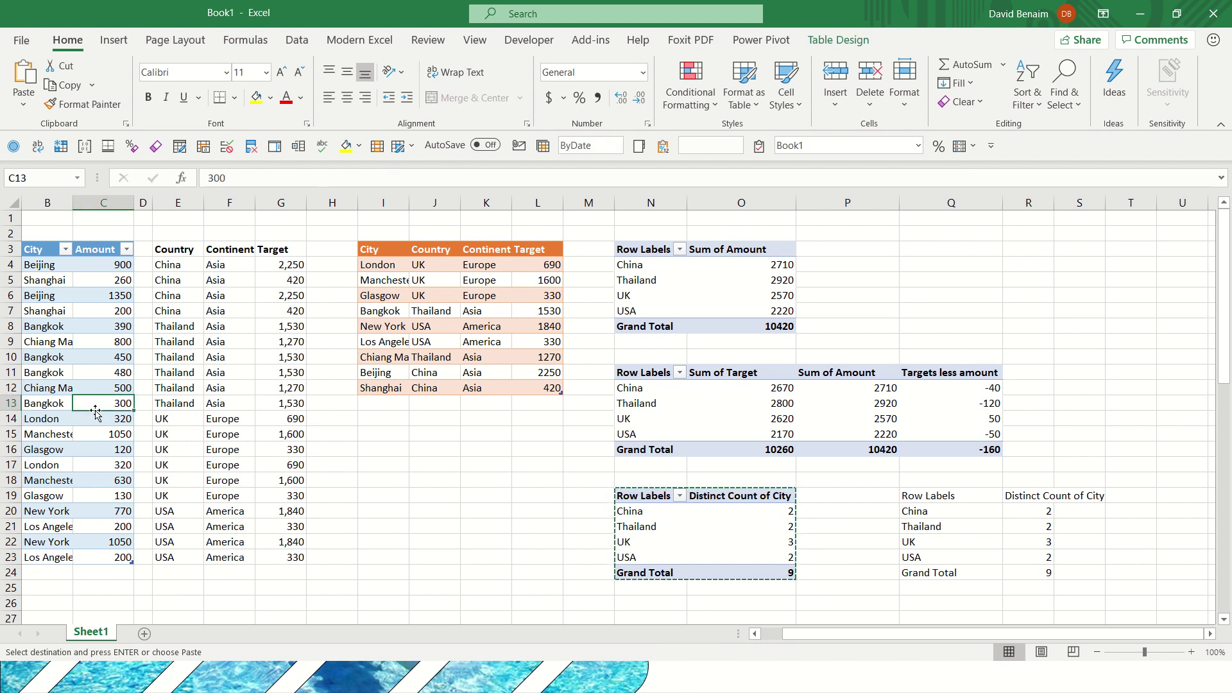
{"action": "key", "text": "Left"}
{"action": "key", "text": "Left"}
{"action": "key", "text": "Right"}
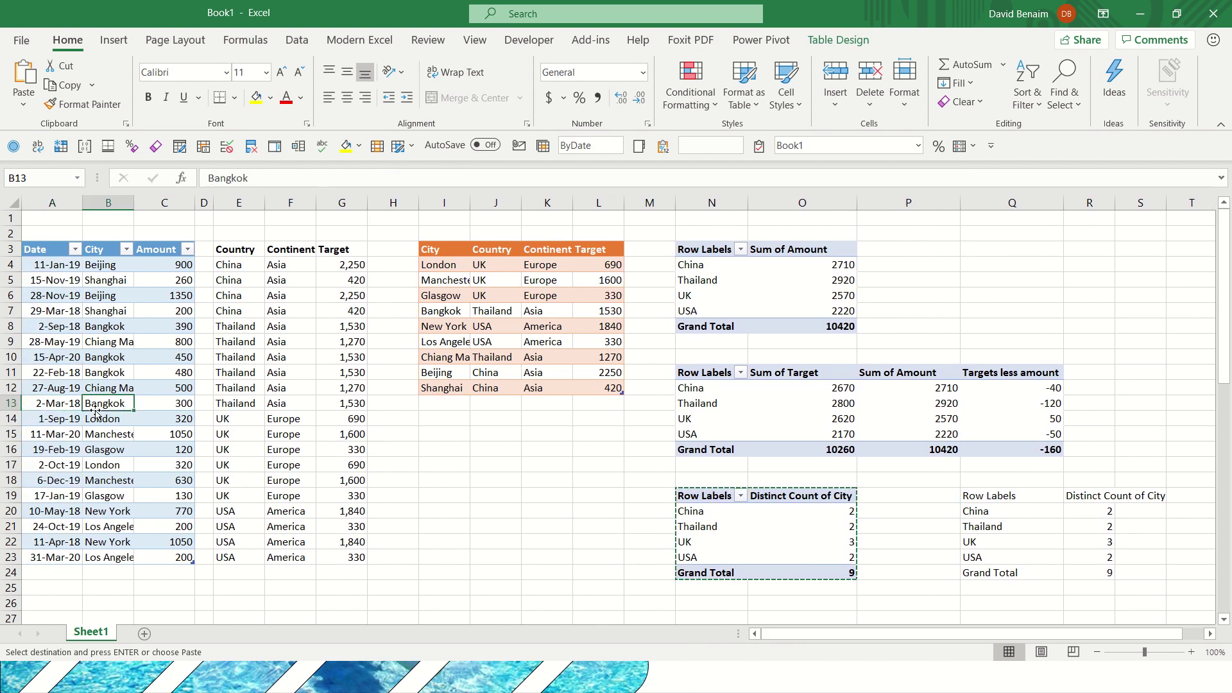
{"action": "key", "text": "Down"}
{"action": "key", "text": "Down"}
{"action": "key", "text": "Down"}
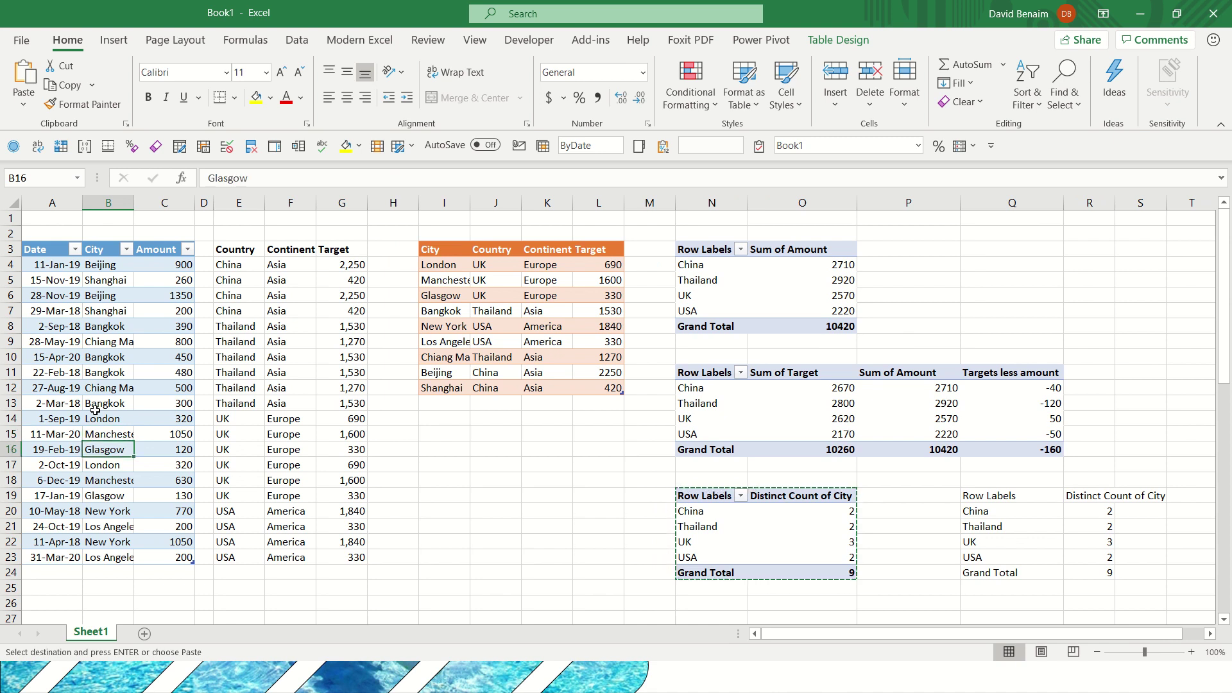
{"action": "type", "text": "Birmi"}
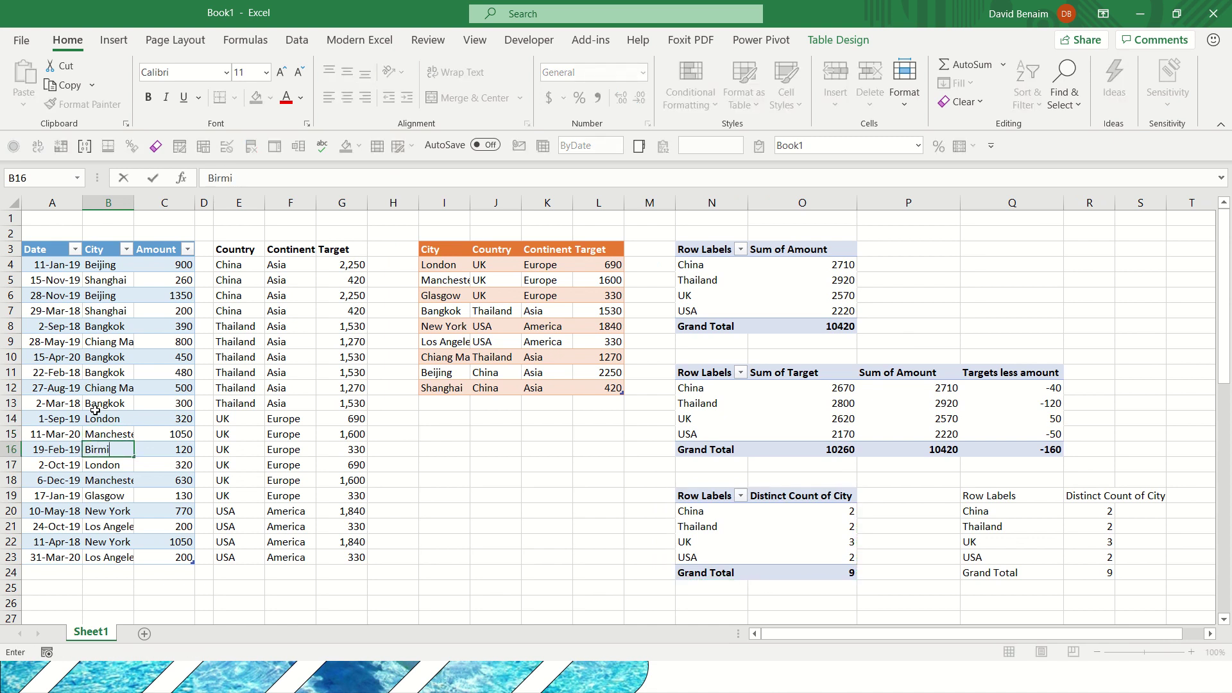
{"action": "type", "text": "ngham"}
{"action": "key", "text": "Return"}
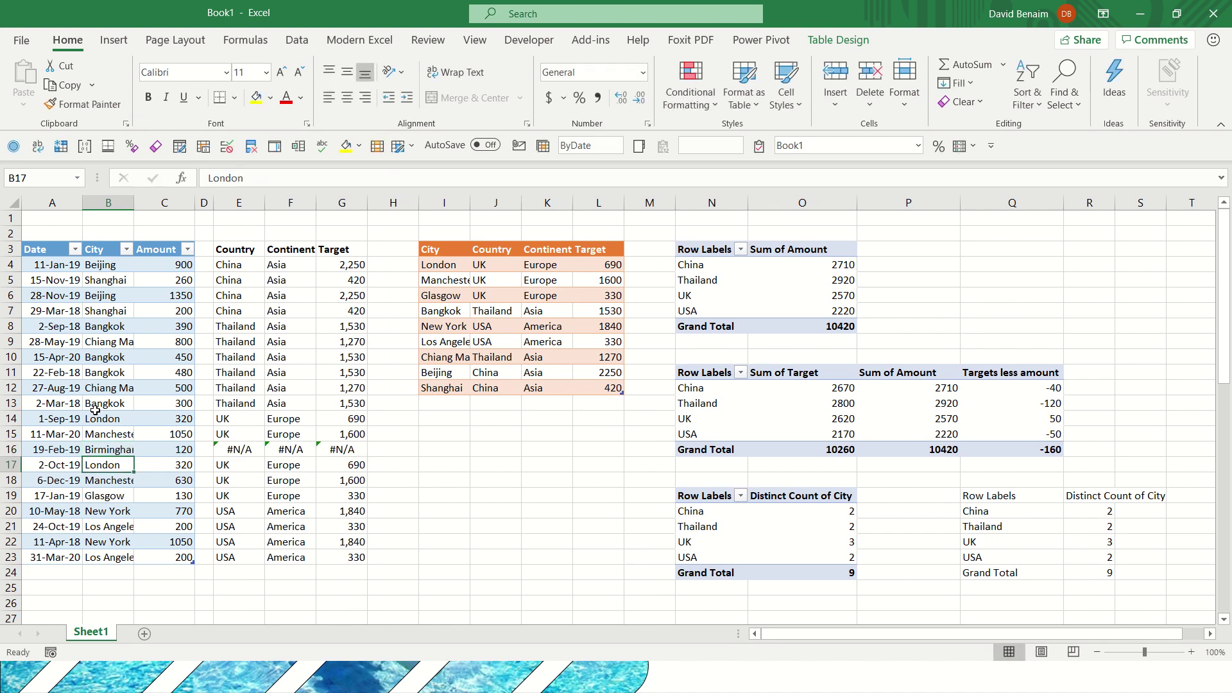
{"action": "left_click", "coordinate": [238, 453]}
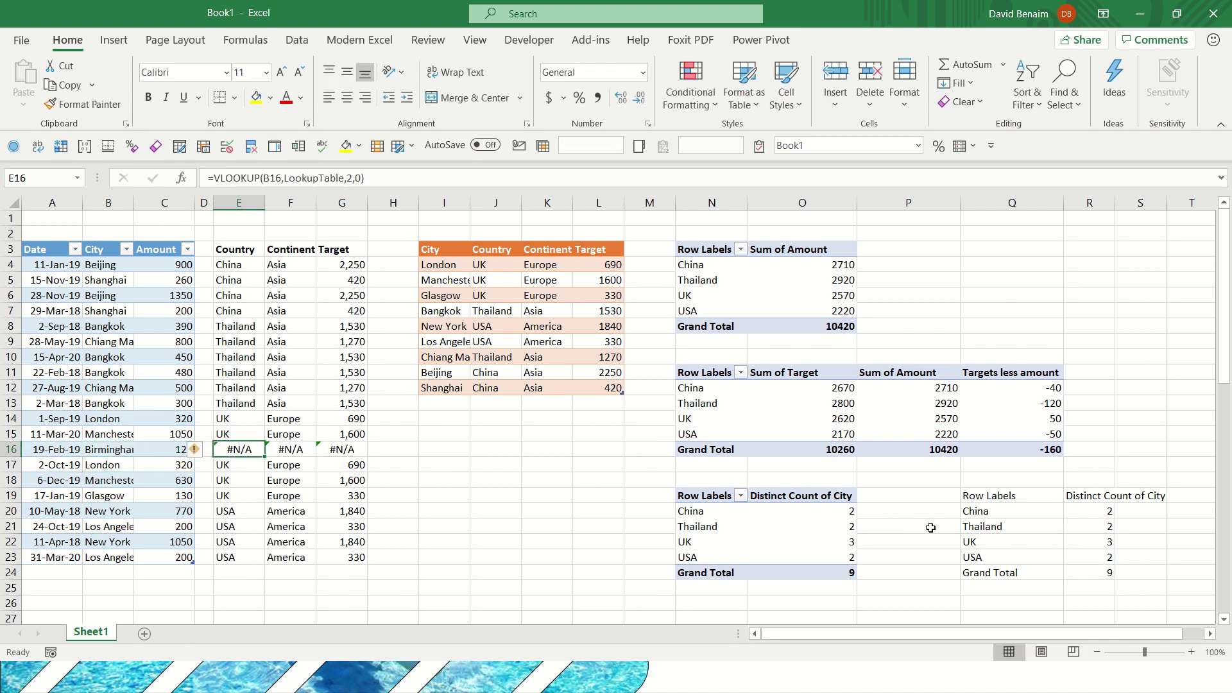
{"action": "left_click", "coordinate": [985, 497]}
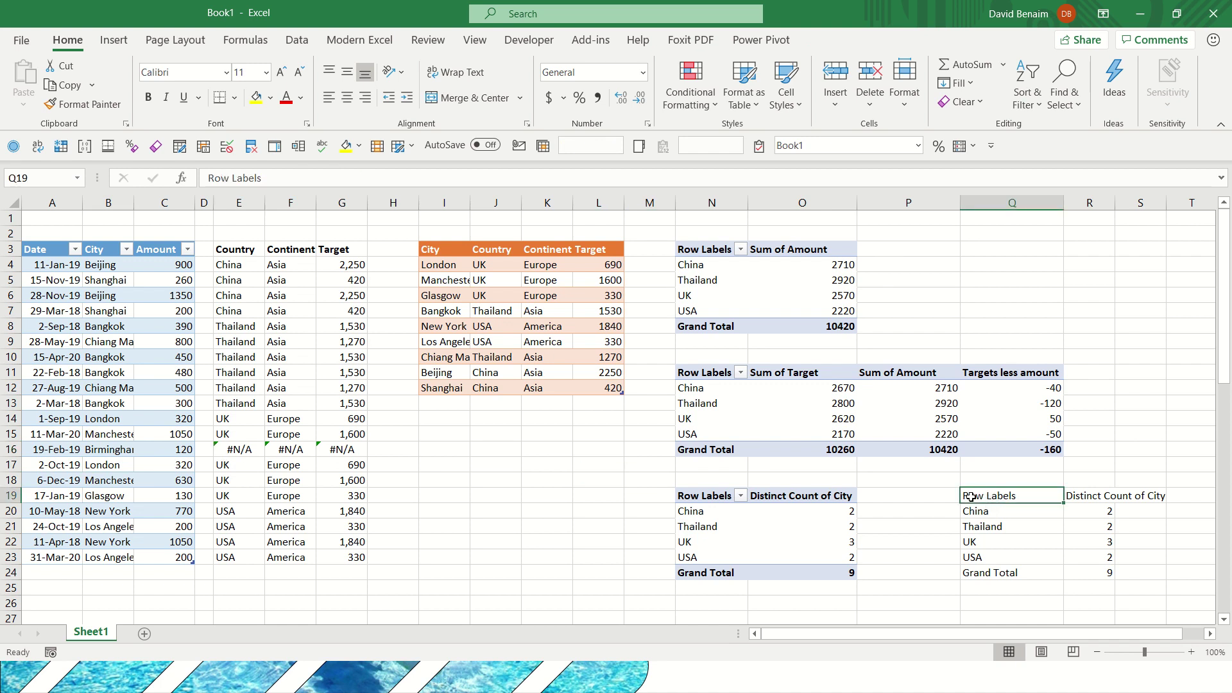
Refresh All pivots and cube formulas, then check the updated CUBEVALUE counts in column R
{"action": "left_click", "coordinate": [297, 39]}
{"action": "left_click", "coordinate": [292, 75]}
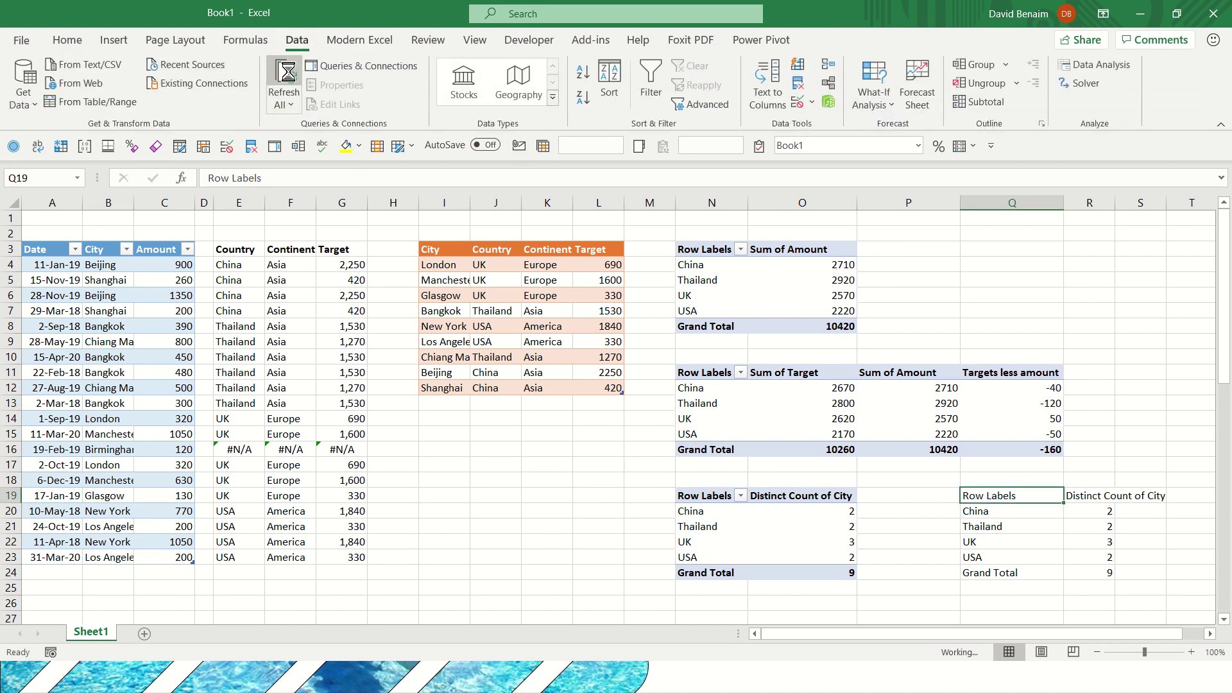
{"action": "left_click", "coordinate": [1079, 530]}
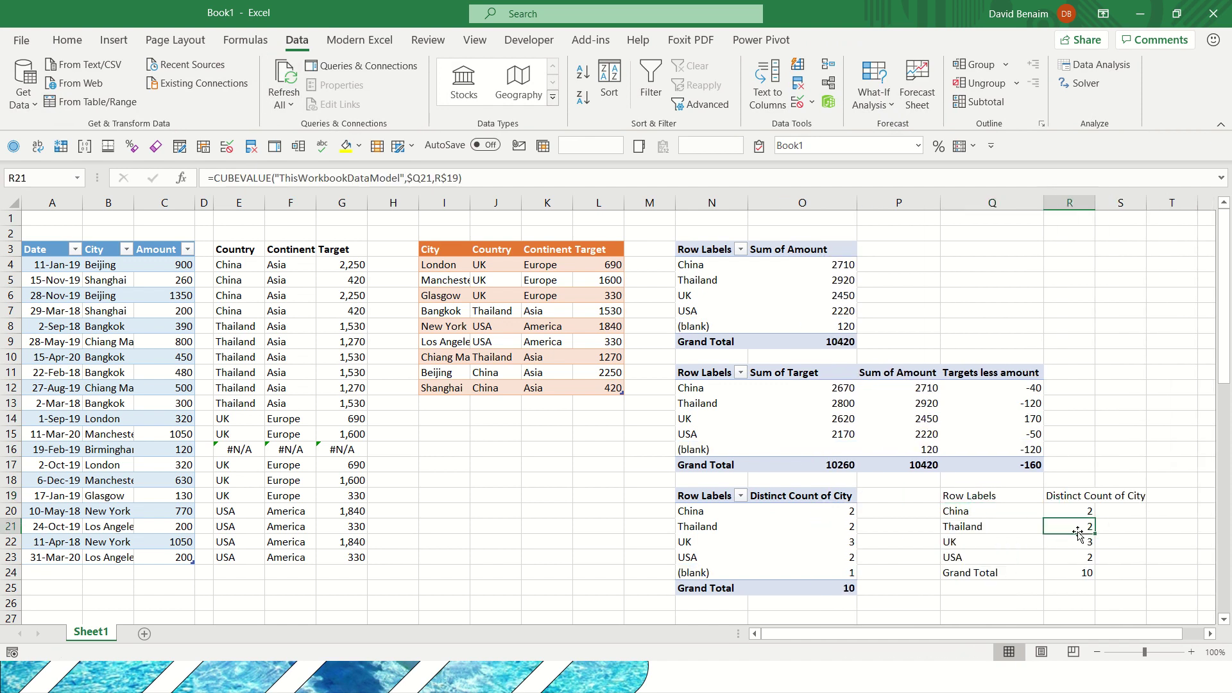
{"action": "left_click", "coordinate": [1084, 568]}
{"action": "left_click", "coordinate": [1071, 542]}
{"action": "left_click", "coordinate": [1065, 511]}
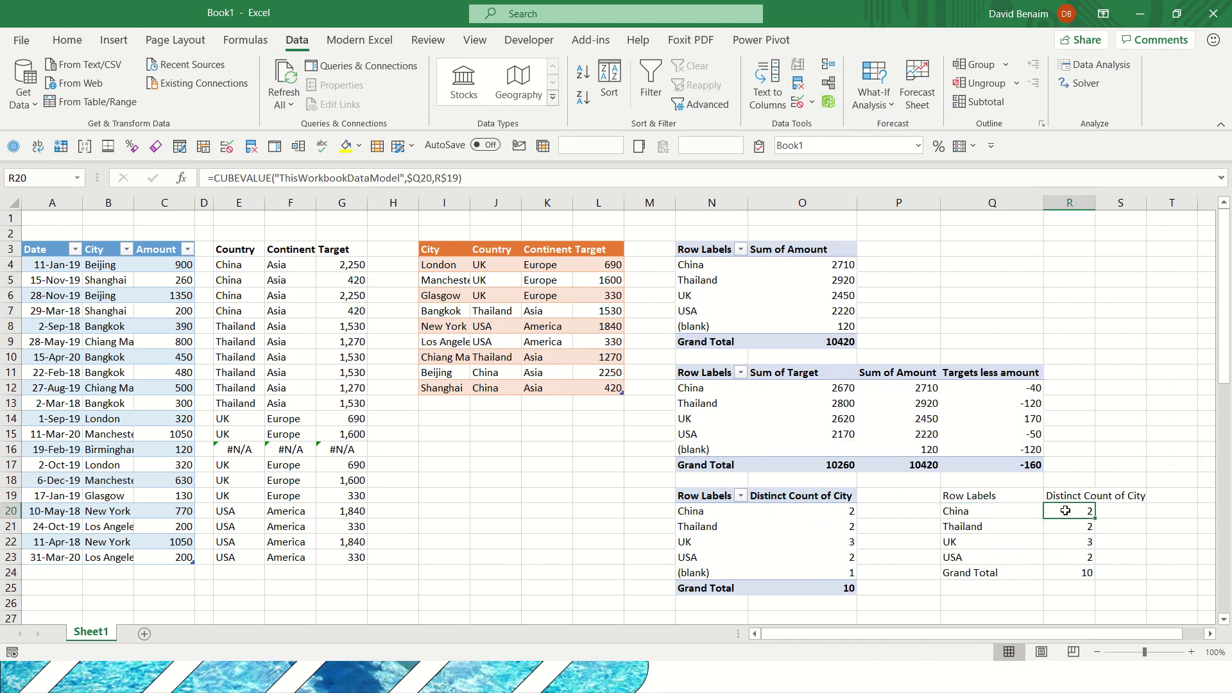